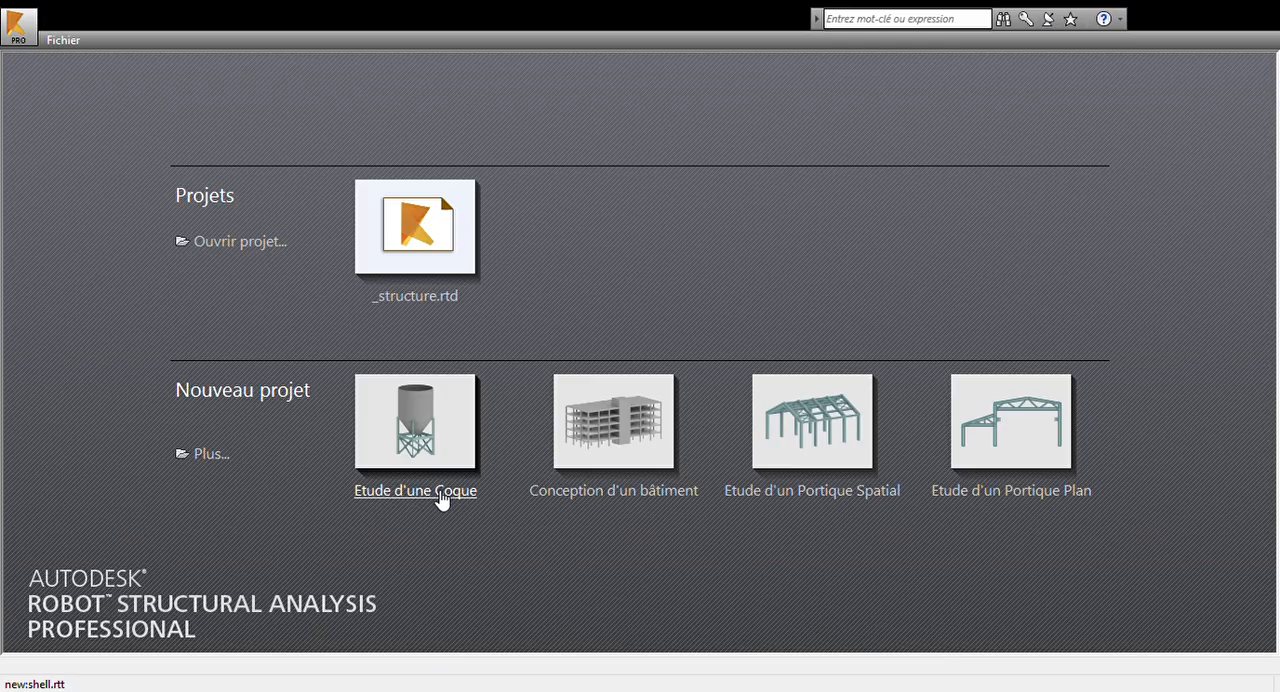
- Start a new shell study project (Etude d'une Coque) and open the preferences
click(441, 493)
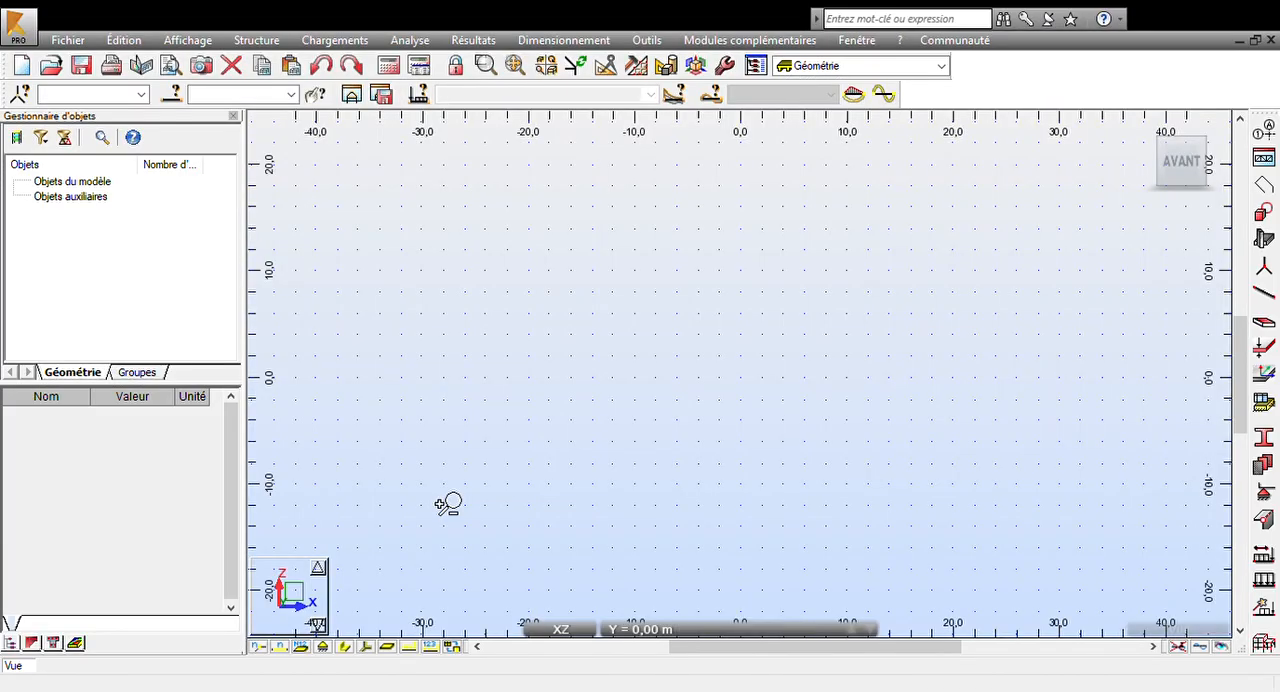
click(647, 41)
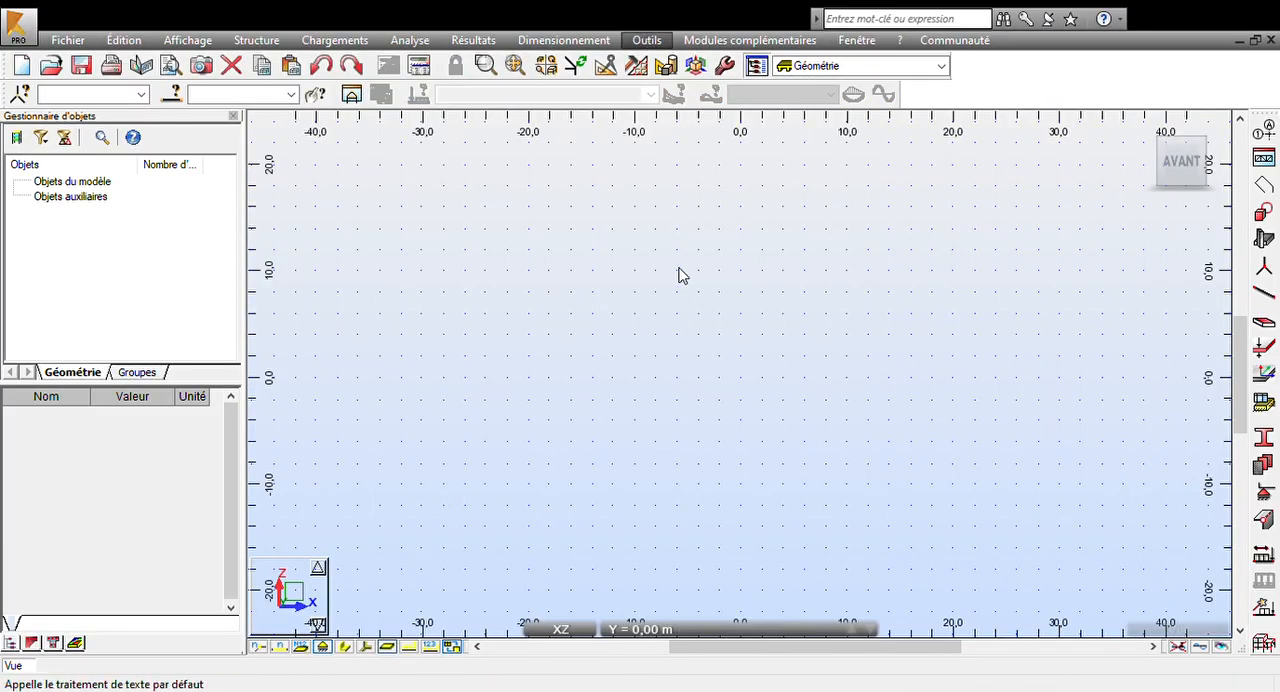
click(687, 345)
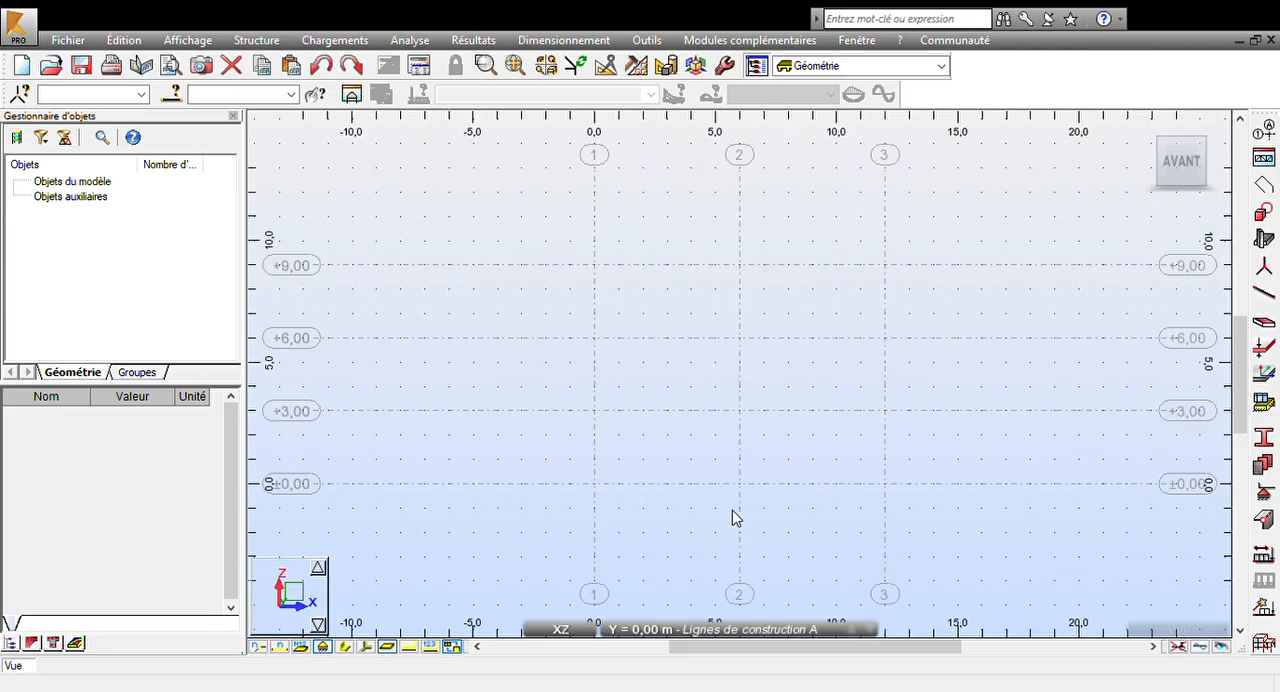
- Switch the working view to the XY plan at the Base level
scroll(770, 454, down, 1)
middle_drag(838, 474, 810, 402)
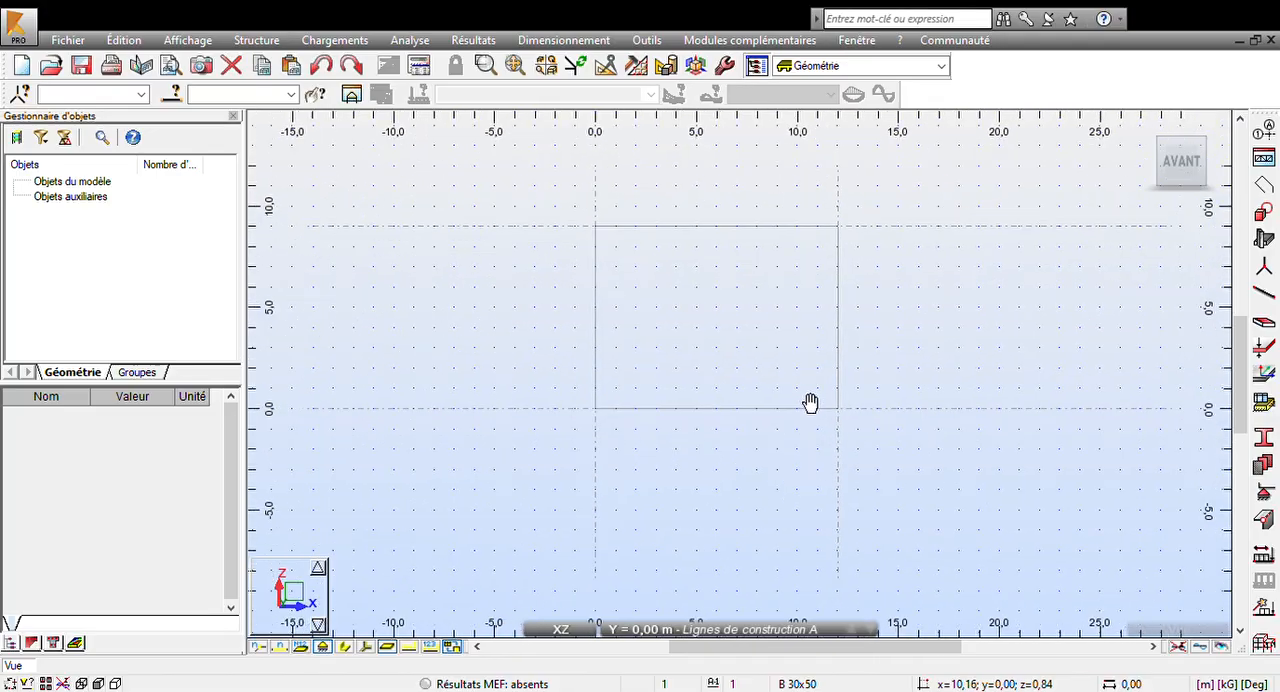
mouse_move(551, 629)
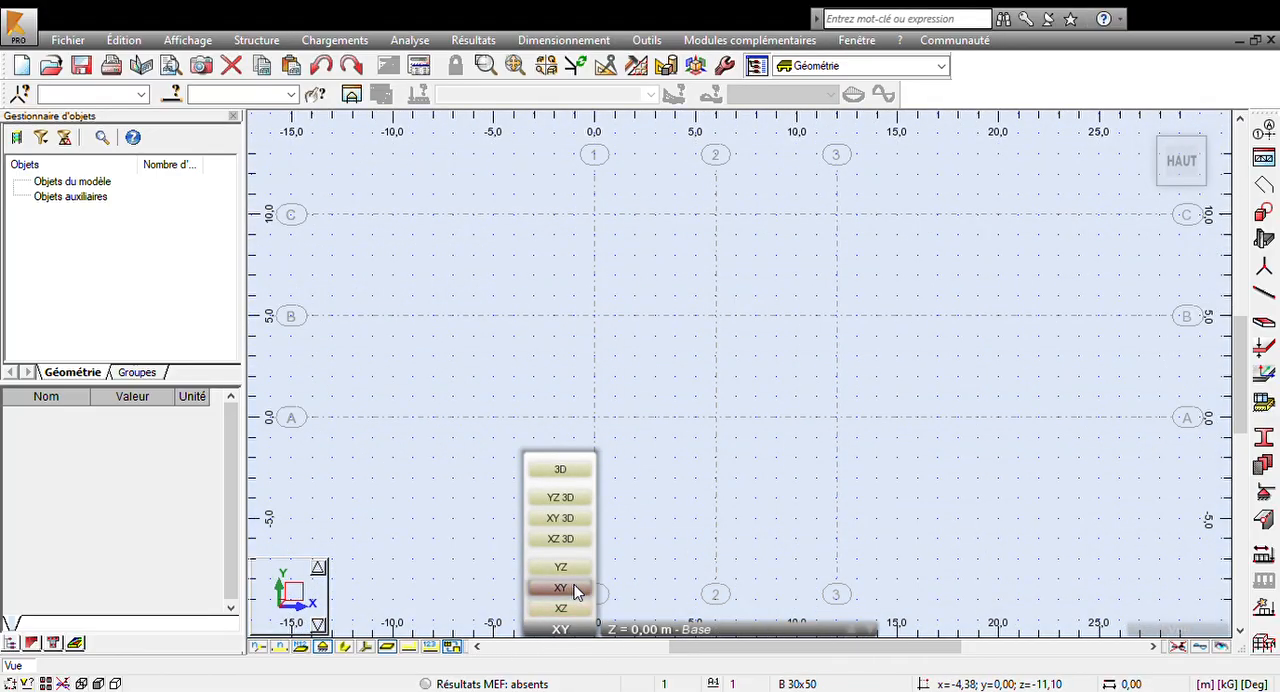
click(570, 590)
middle_drag(768, 383, 720, 360)
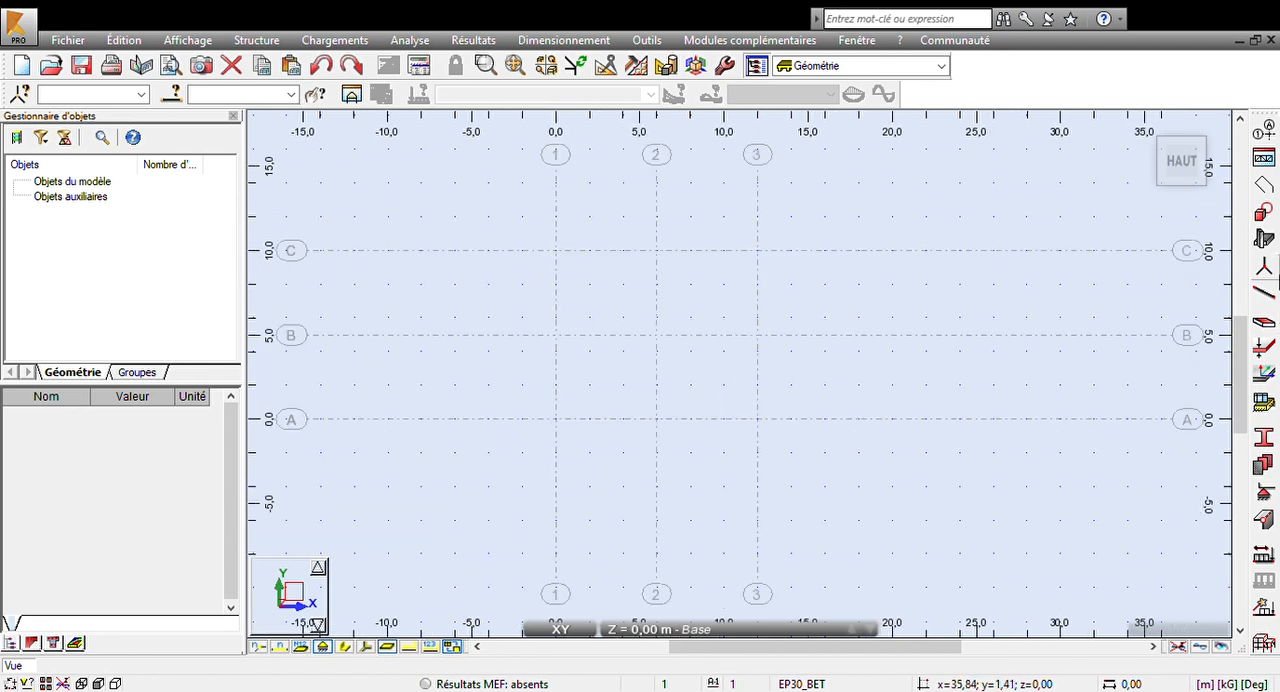
- Place C 45x45 columns where axis C meets axes 1, 2 and 3, and turn on node numbers
click(1264, 241)
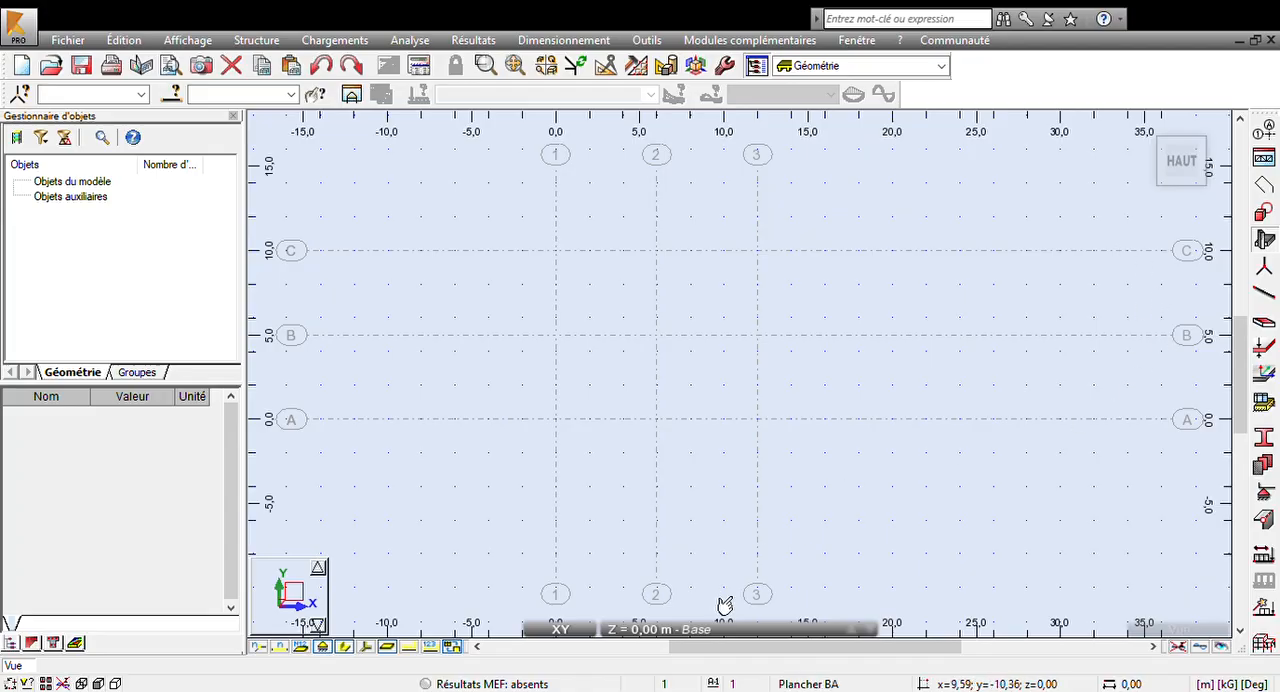
click(636, 634)
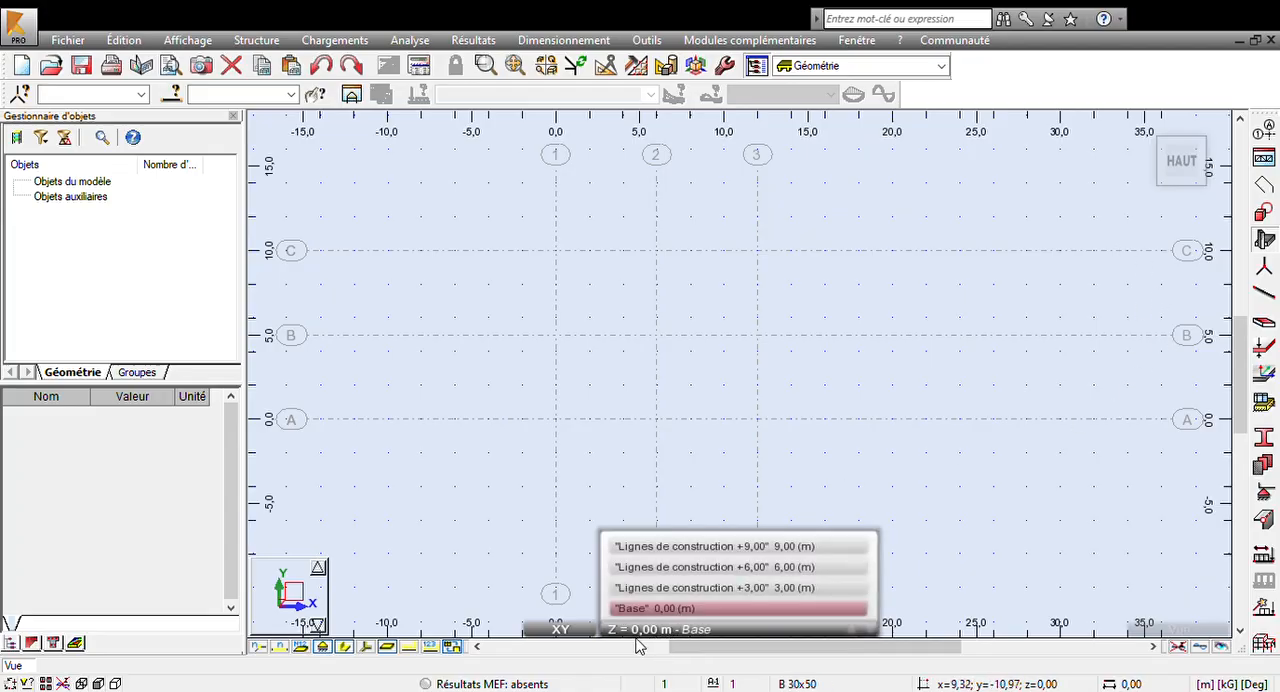
click(1116, 380)
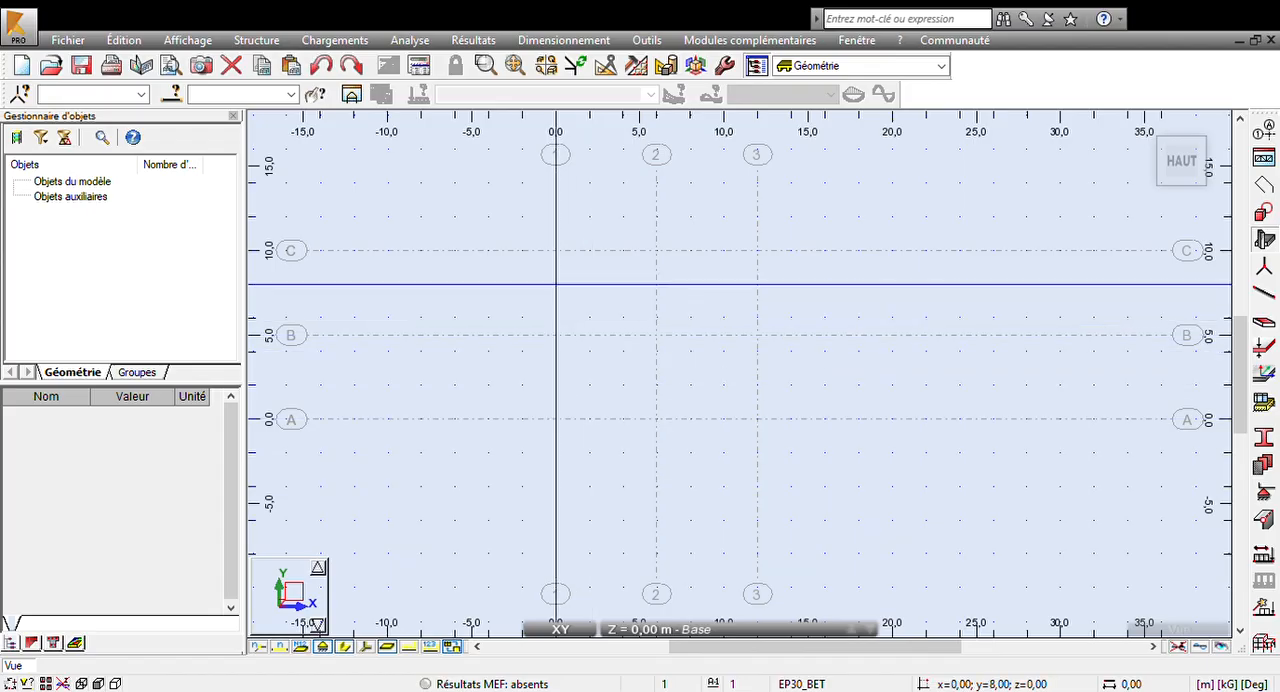
click(556, 250)
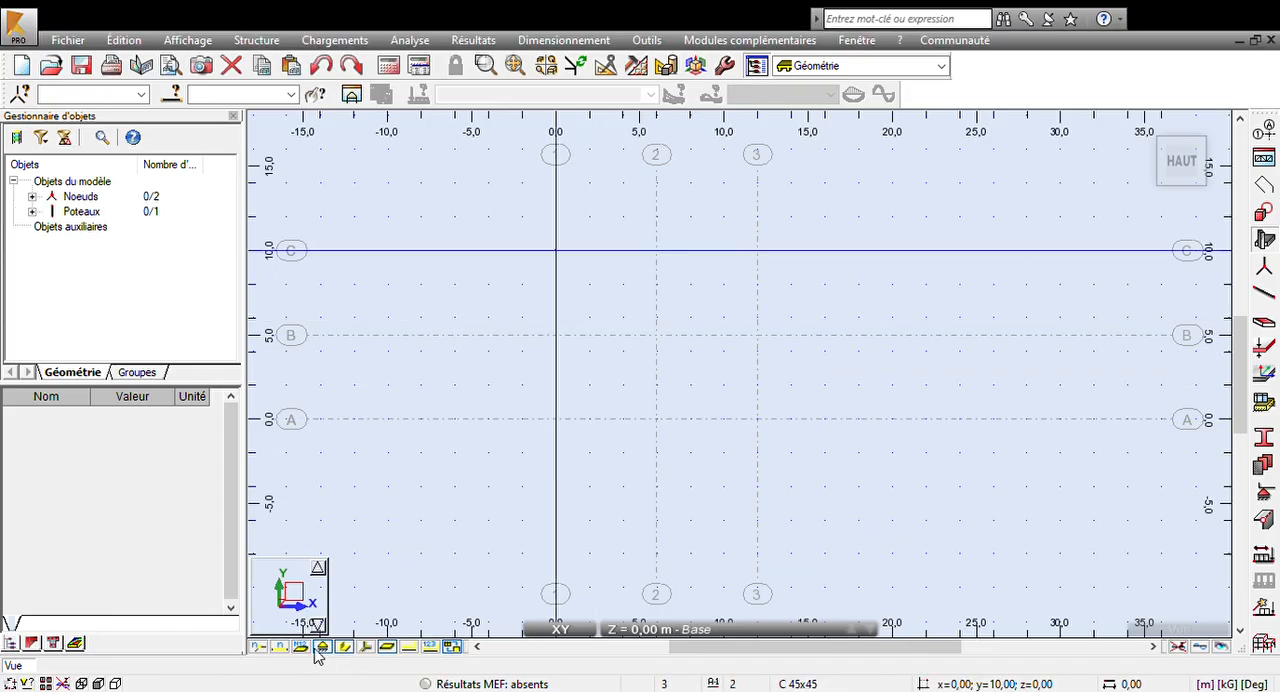
click(258, 646)
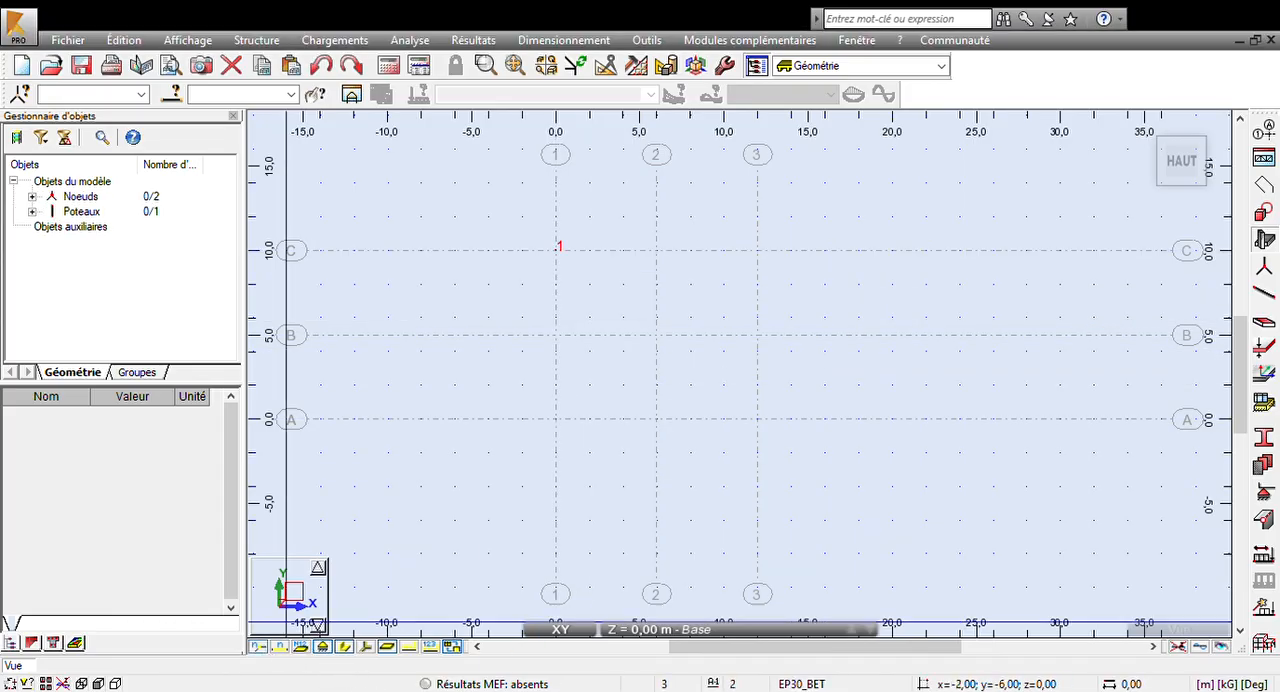
click(656, 250)
click(757, 250)
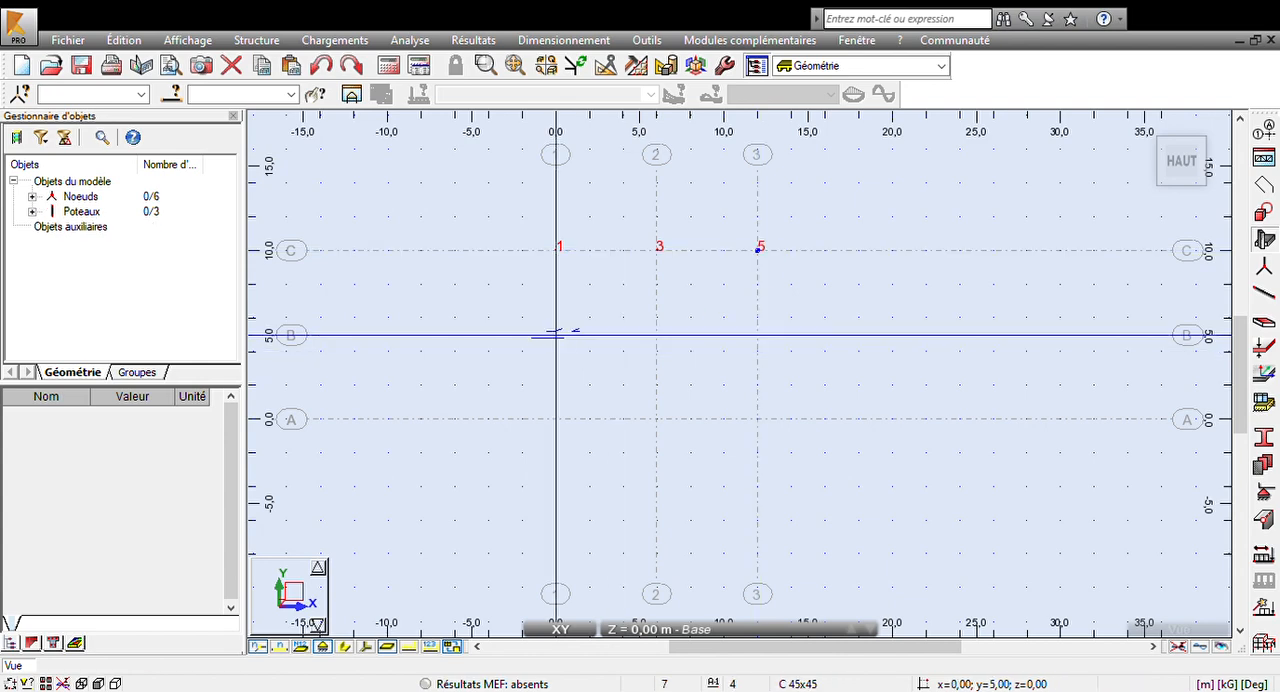
- Place C 45x45 columns at the intersections of axes B and A with axes 1, 2 and 3, and end column placement
click(556, 335)
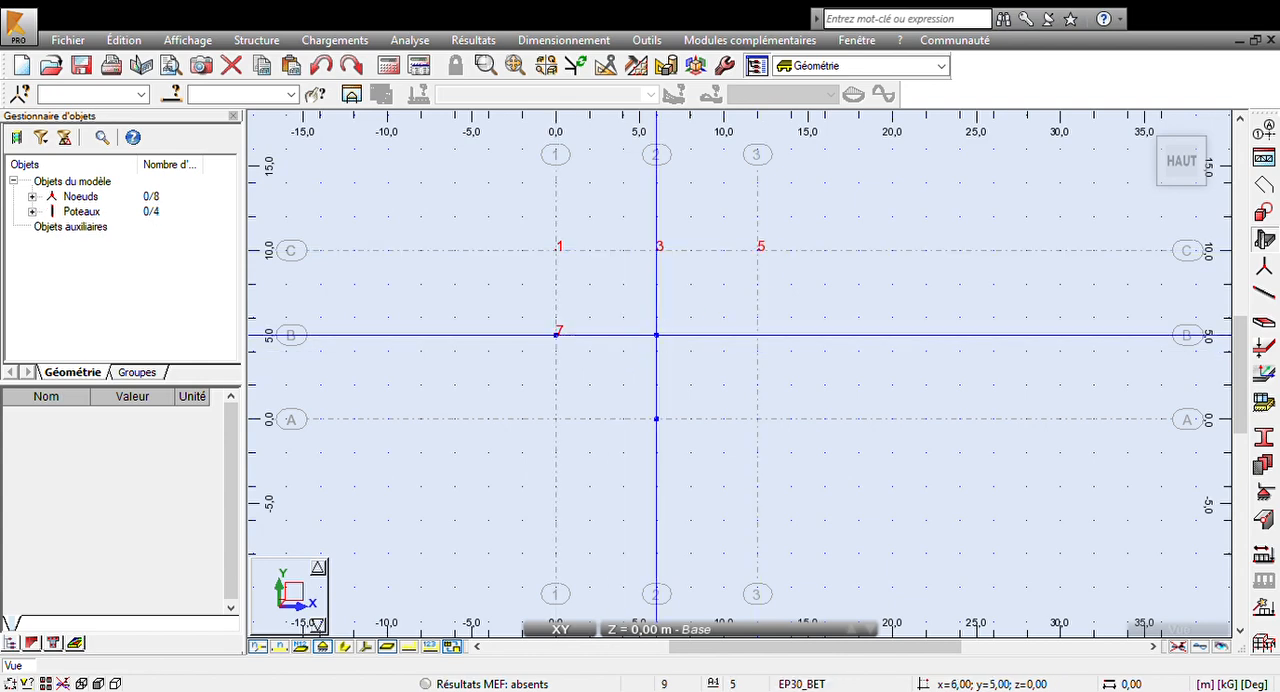
click(656, 335)
click(757, 335)
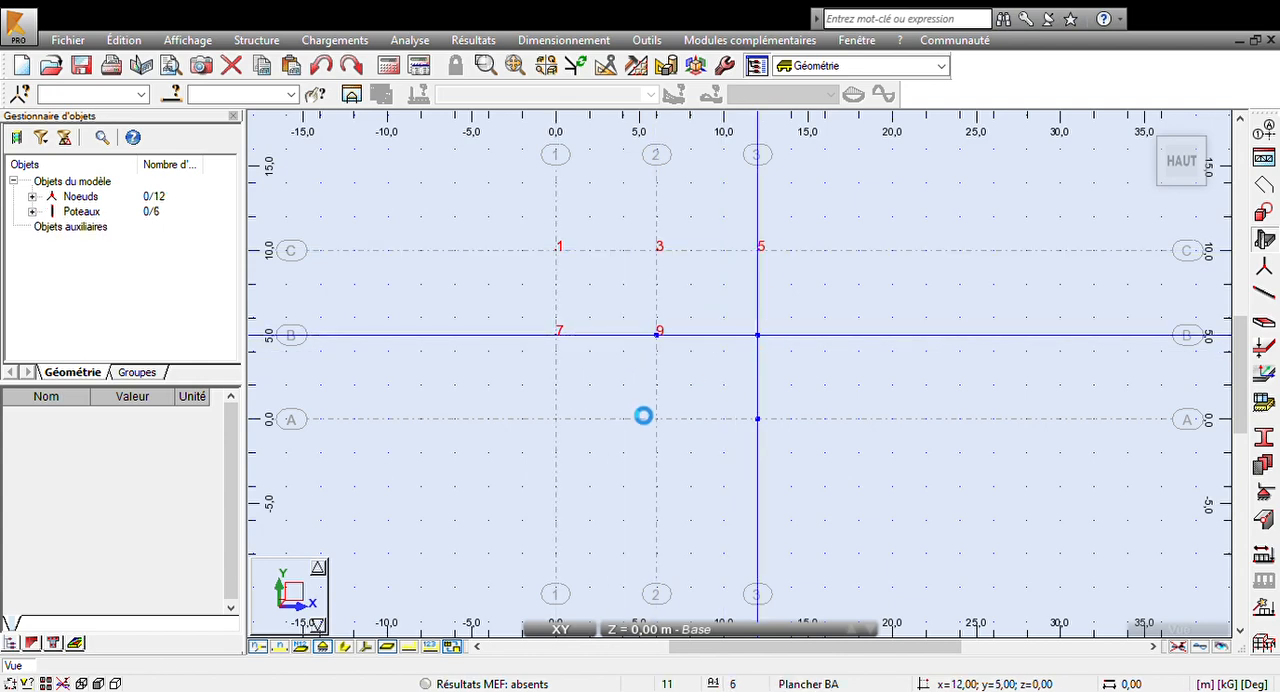
click(556, 419)
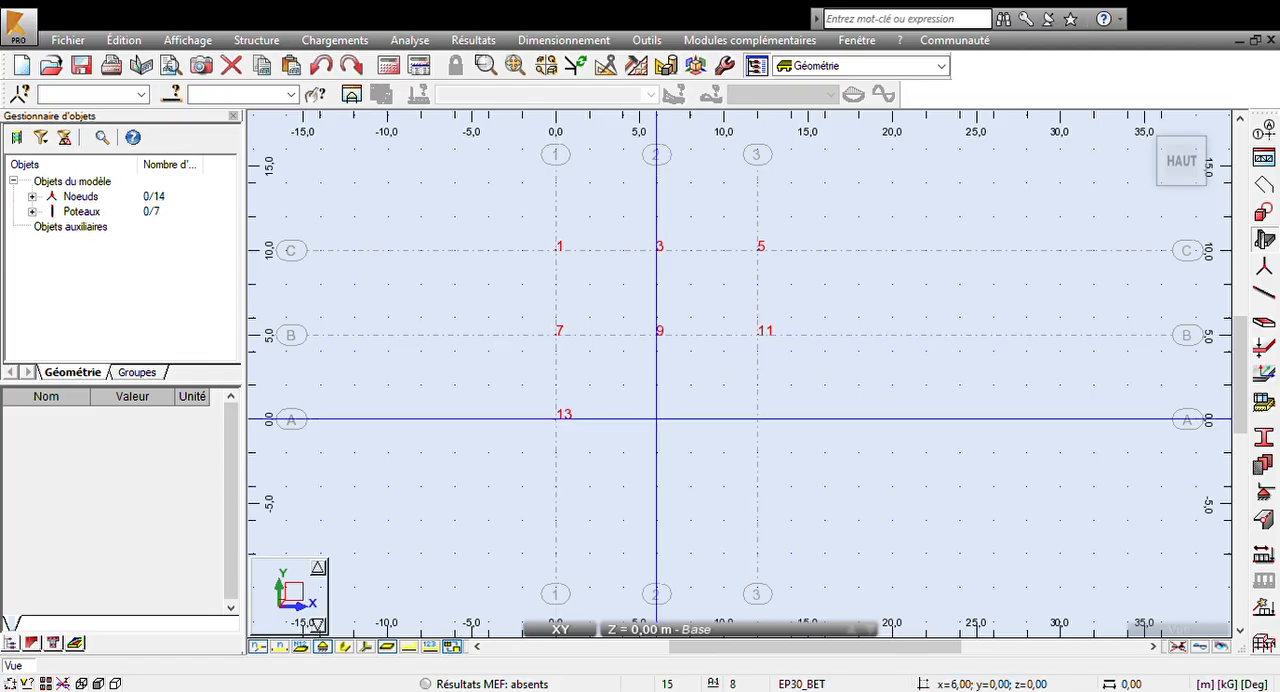
click(656, 419)
click(757, 419)
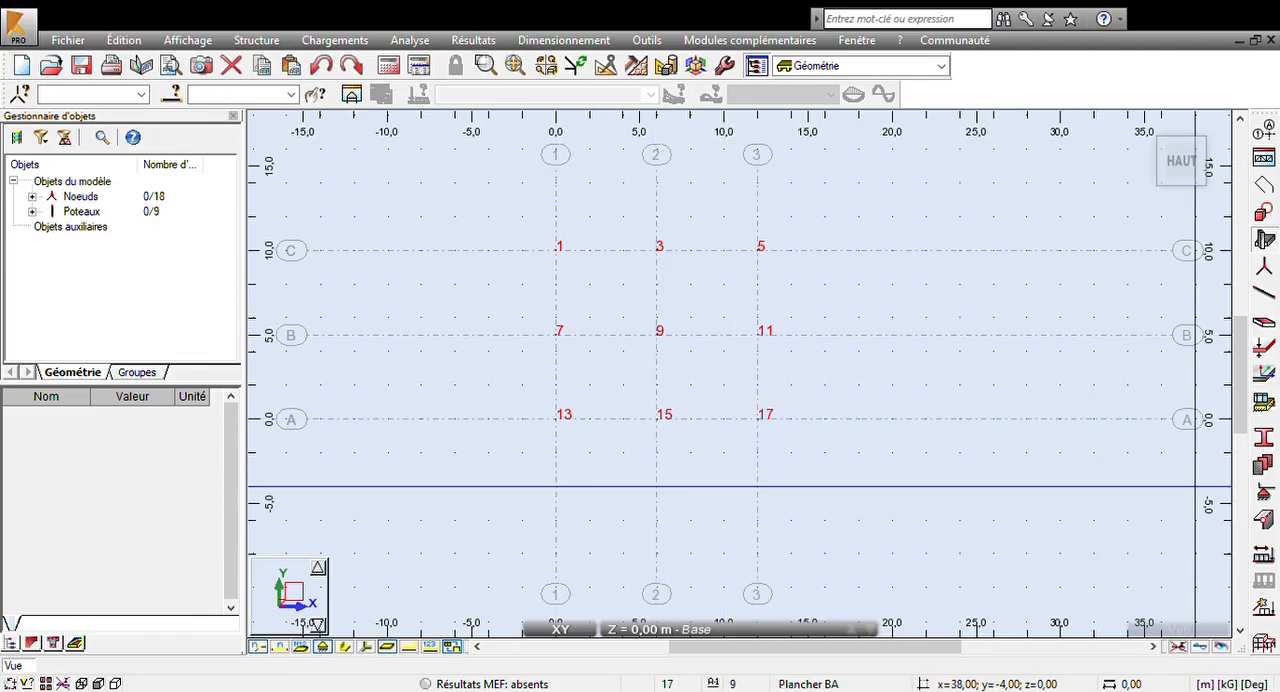
key(Escape)
- View the column layout in 3D
scroll(1109, 432, down, 1)
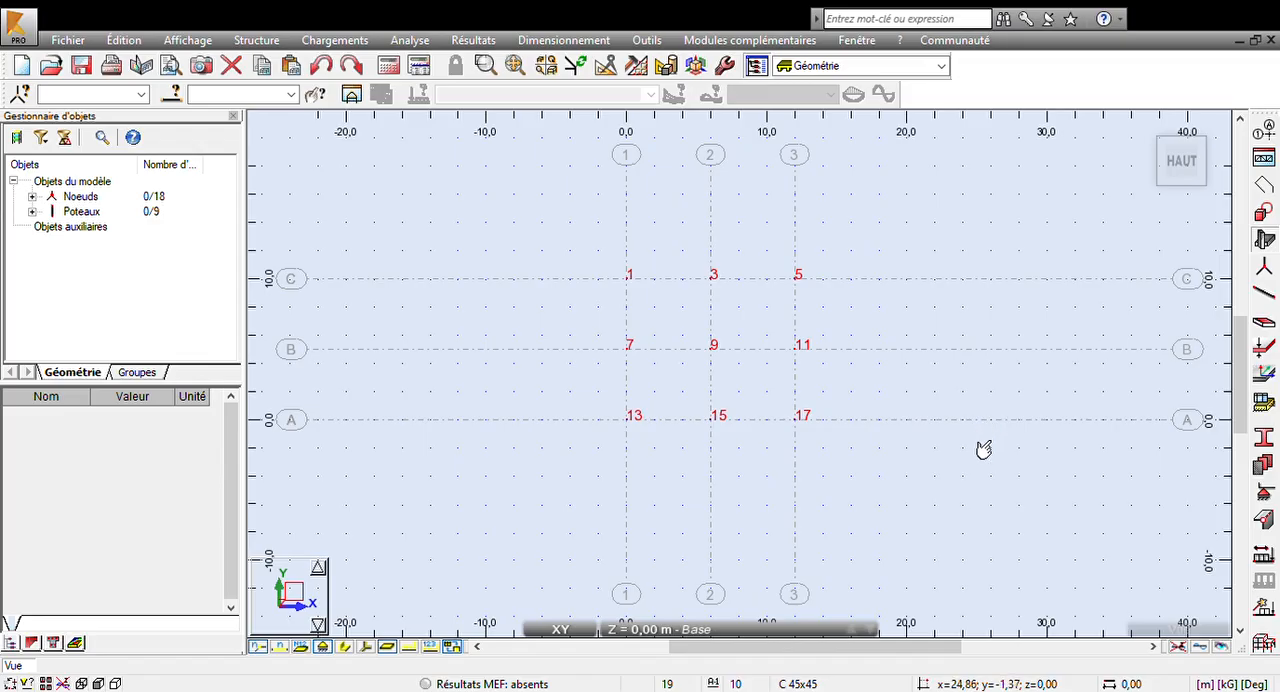
middle_drag(984, 450, 929, 437)
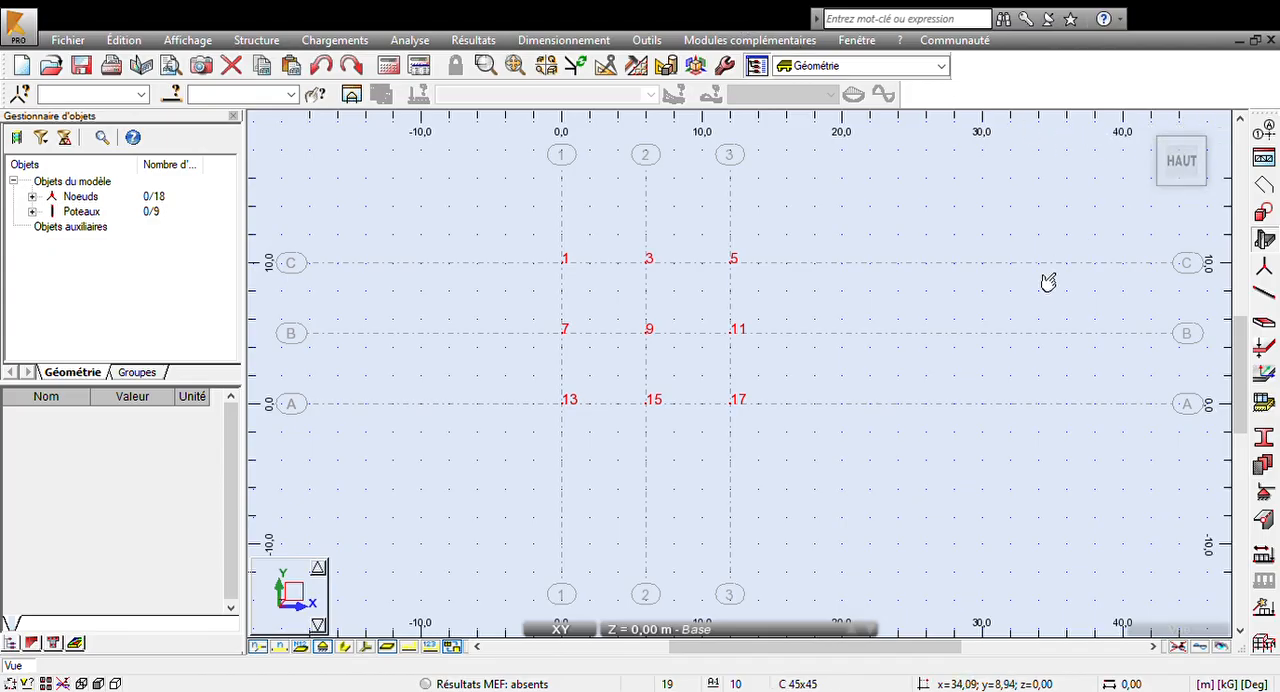
click(577, 631)
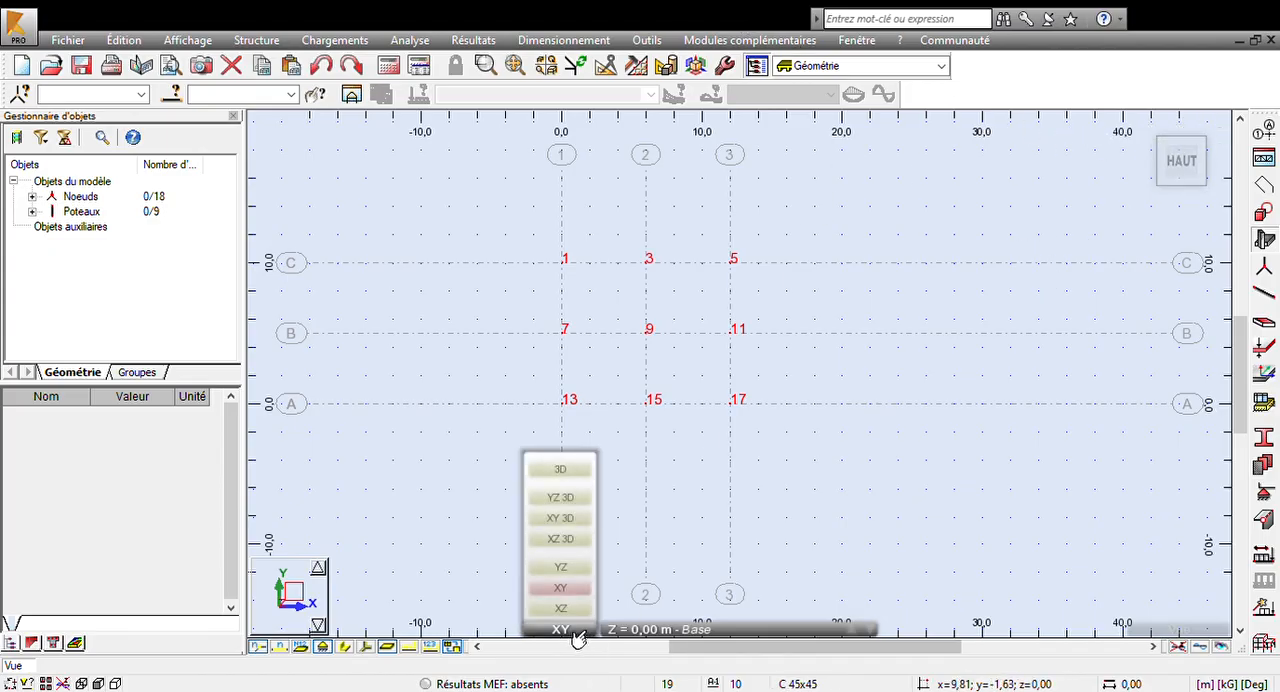
click(561, 469)
- Return to the XY plan view and set the work level to Lignes de construction +3,00
click(566, 630)
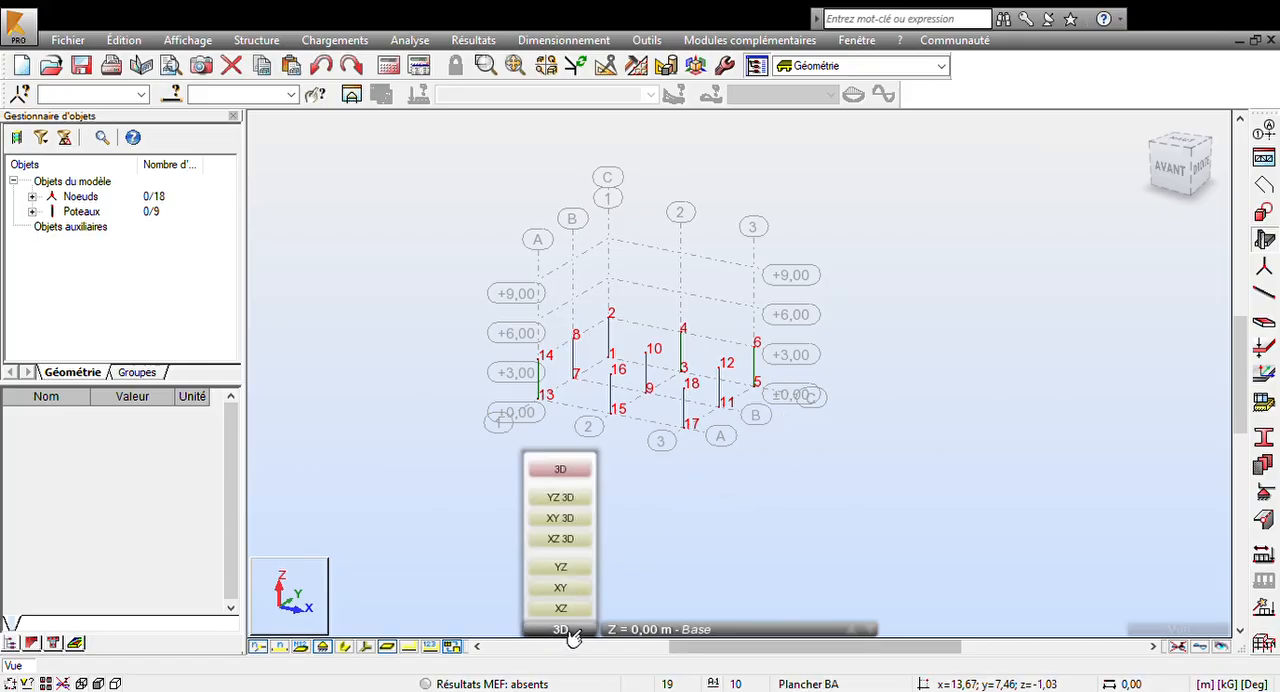
click(576, 590)
click(640, 629)
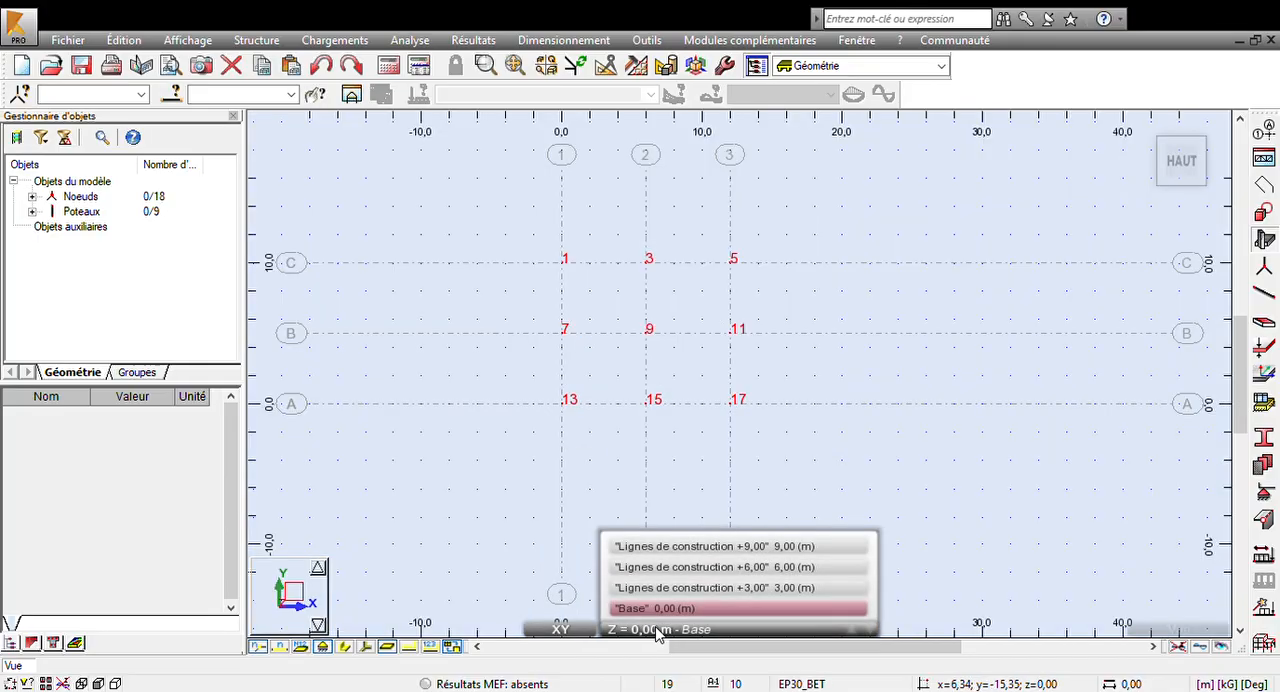
click(677, 590)
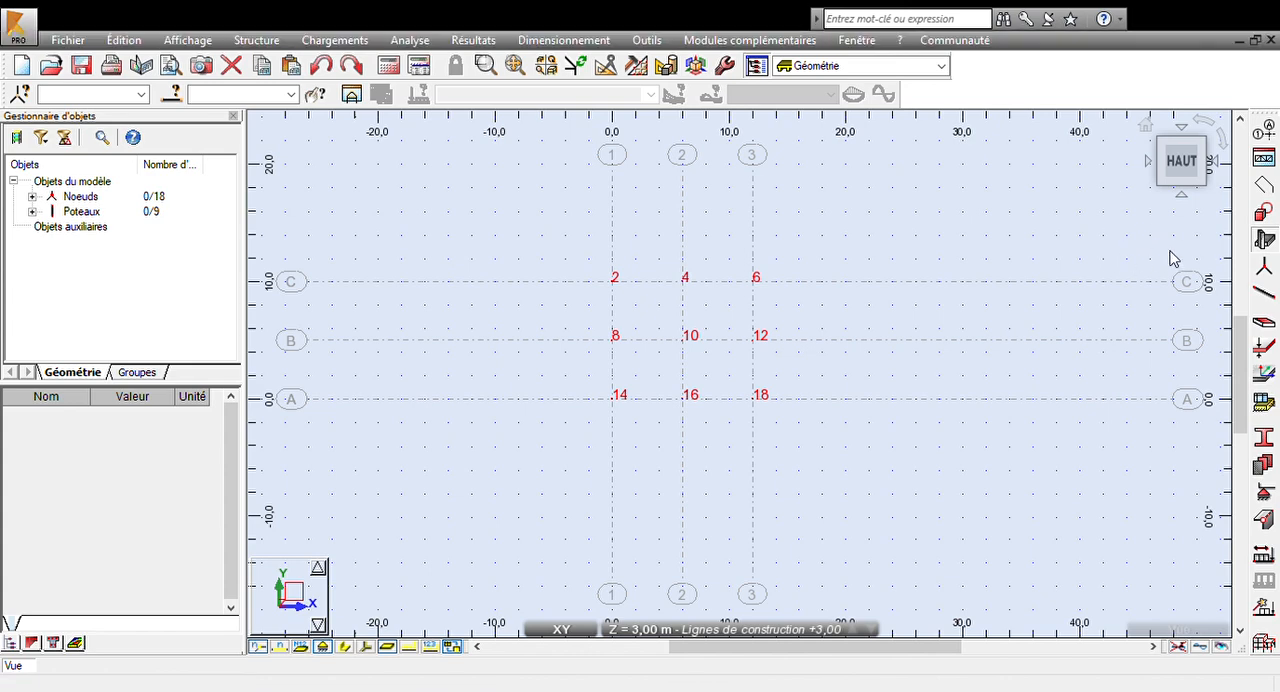
- Draw B 30x50 beams at +3,00 around the perimeter on axes C, 3, A and 1, plus inner beams on axes B and 2
click(612, 281)
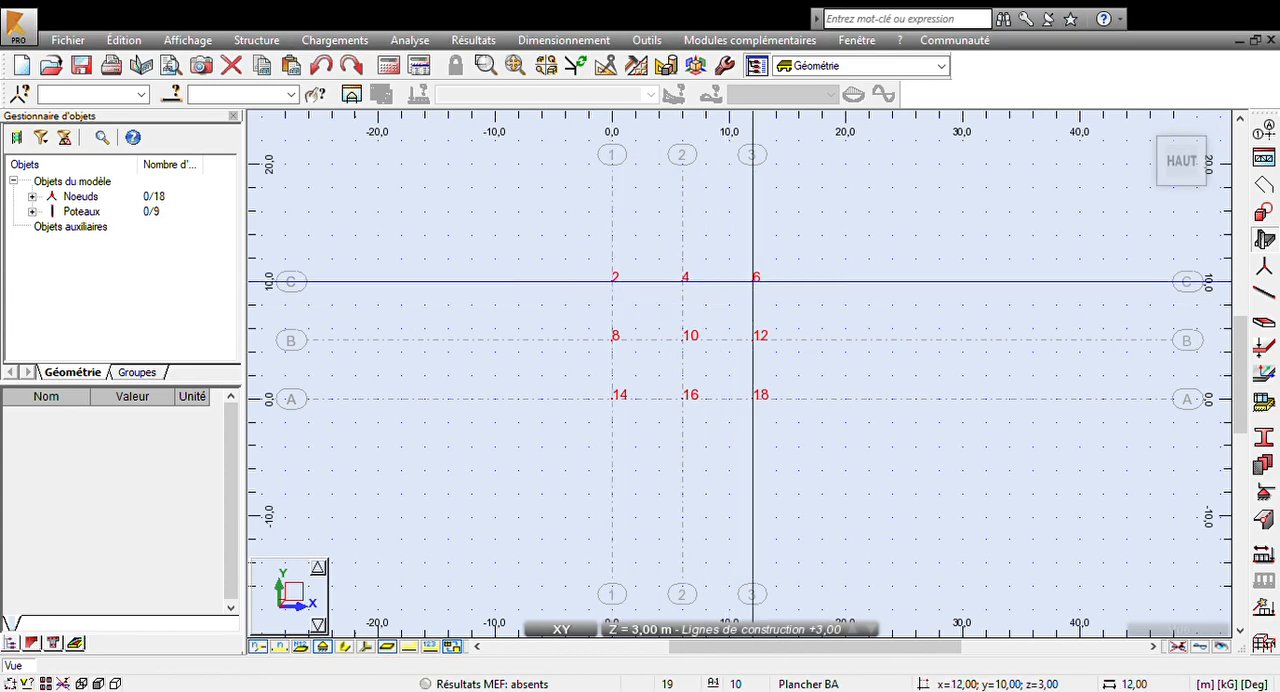
click(753, 281)
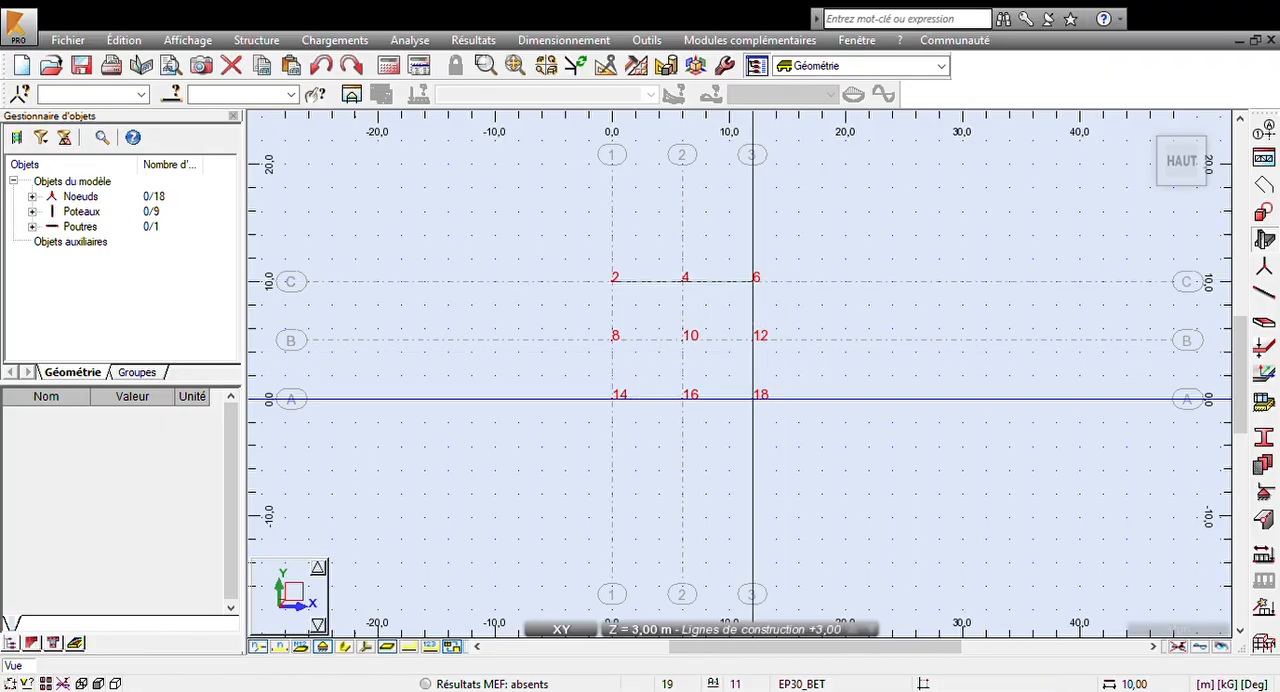
click(753, 399)
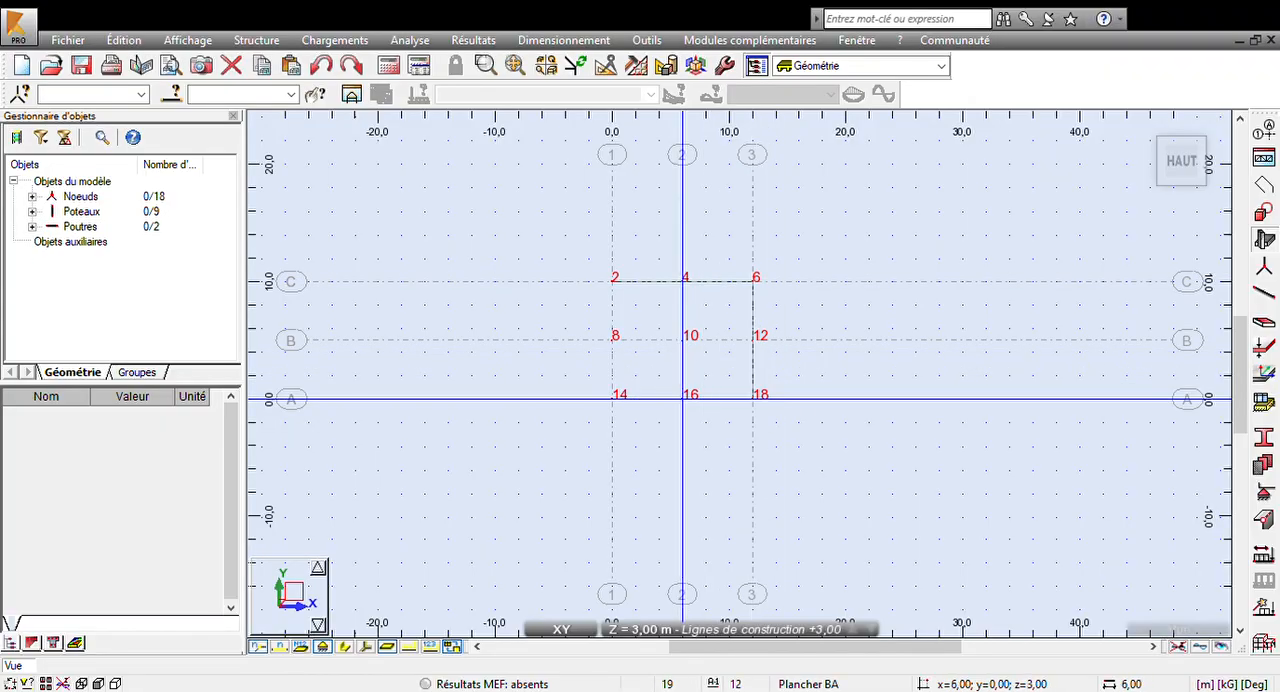
click(612, 399)
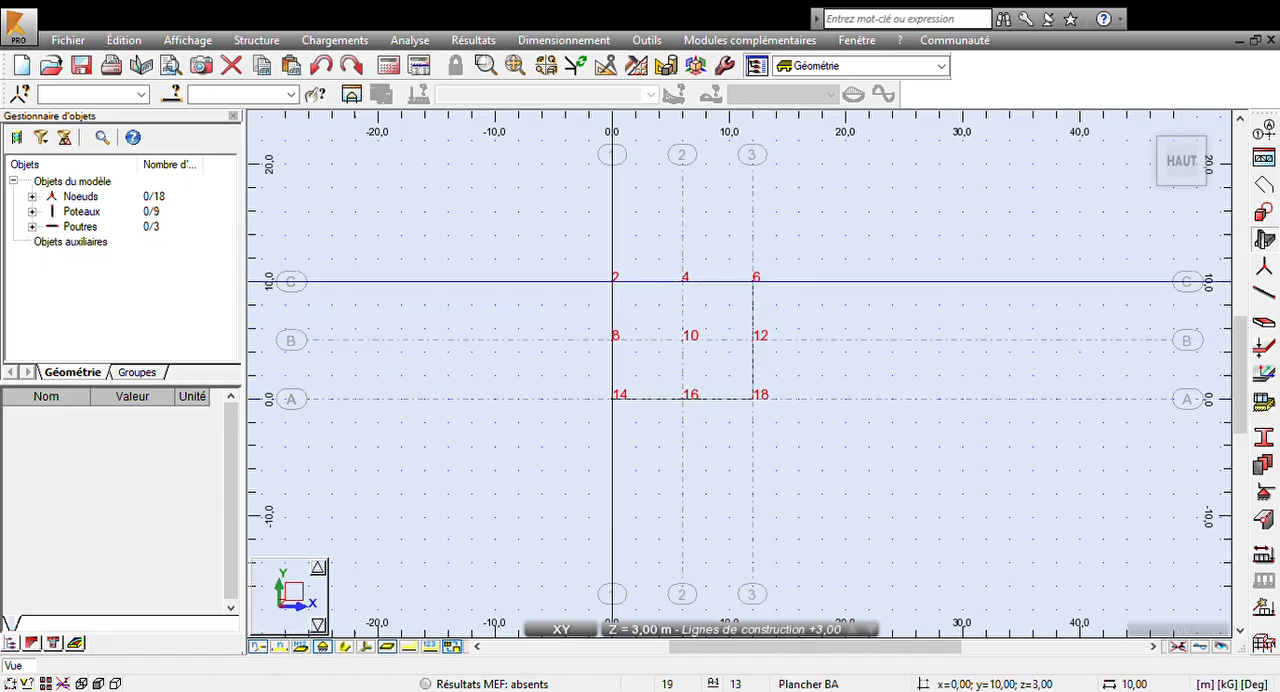
click(612, 281)
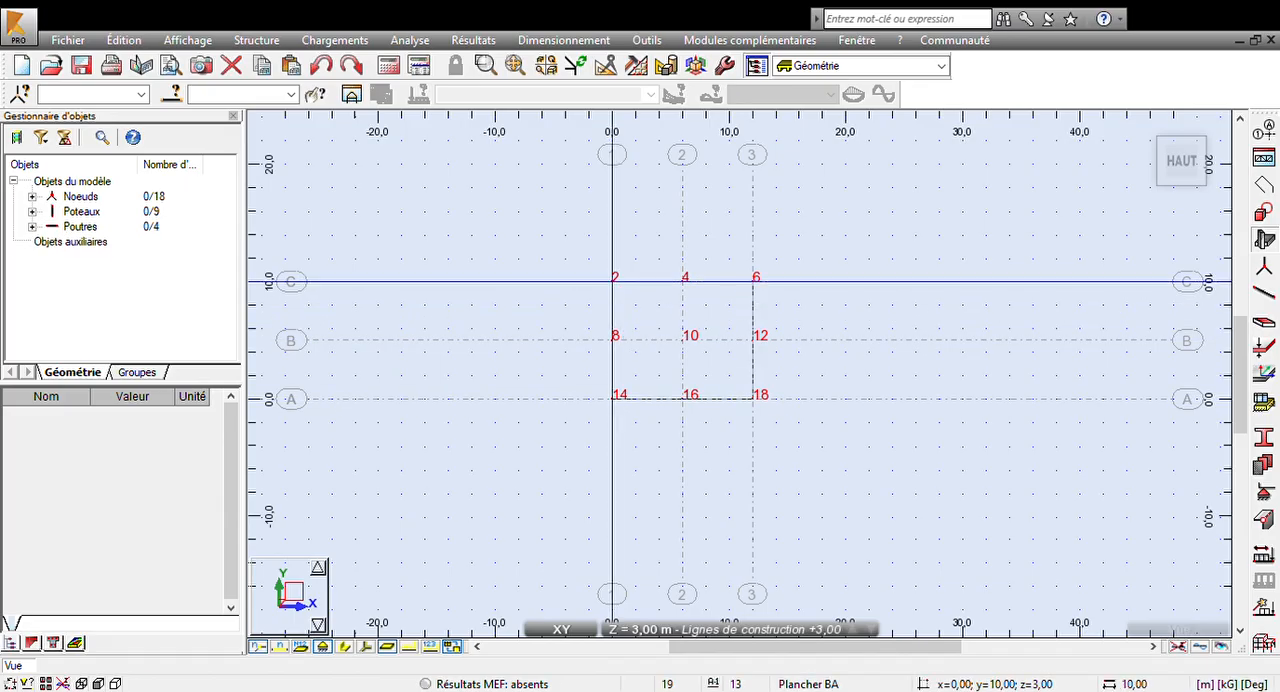
click(753, 340)
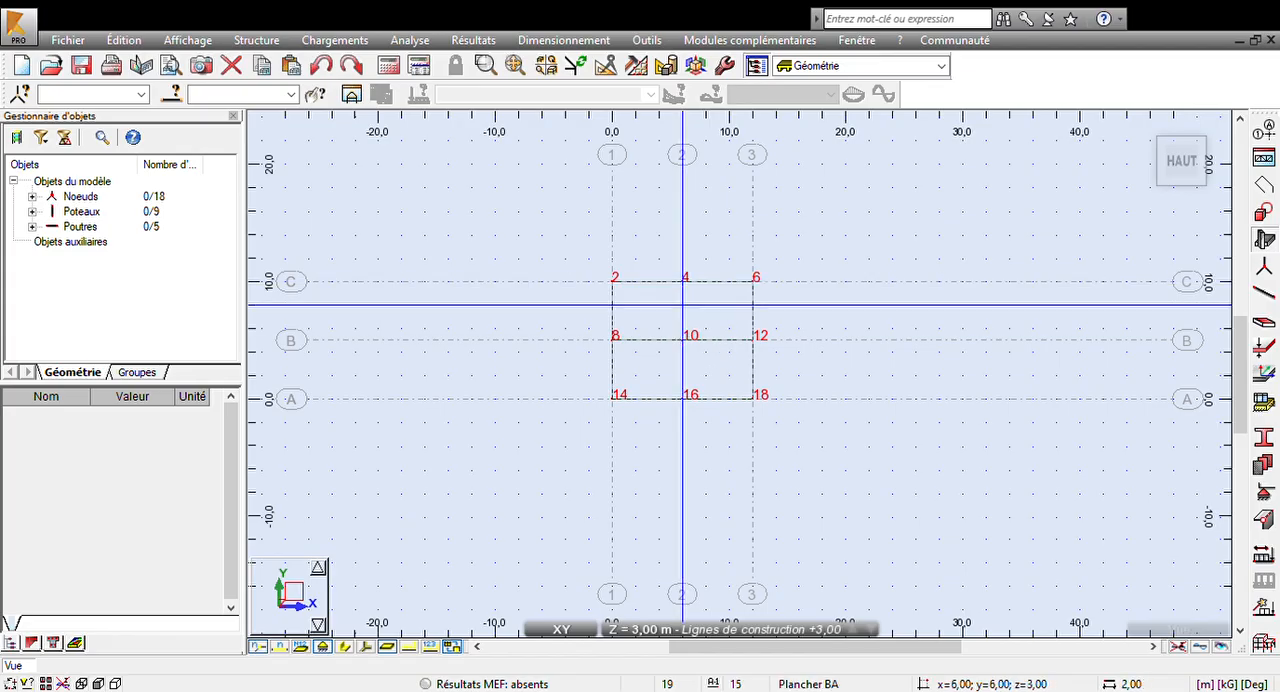
click(682, 399)
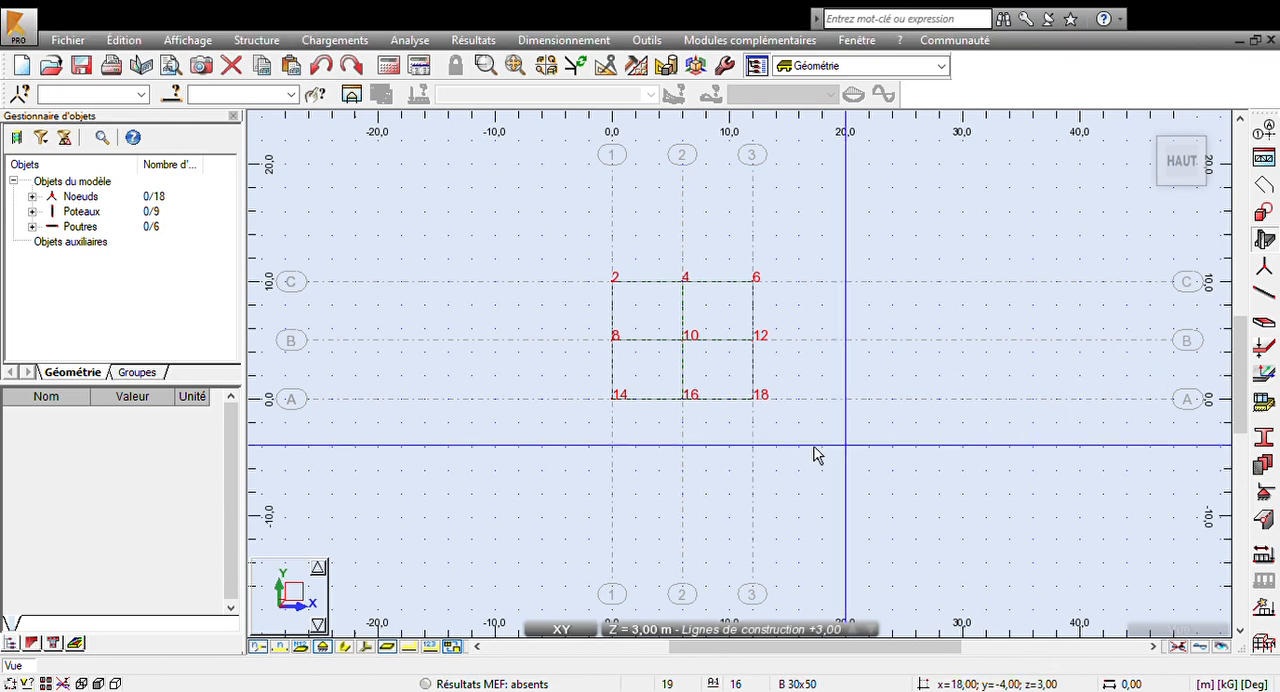
- Create 25+5 floor panels at +3,00 in the two bays between axes B and C, from axis 1 to axis 3
scroll(592, 317, up, 1)
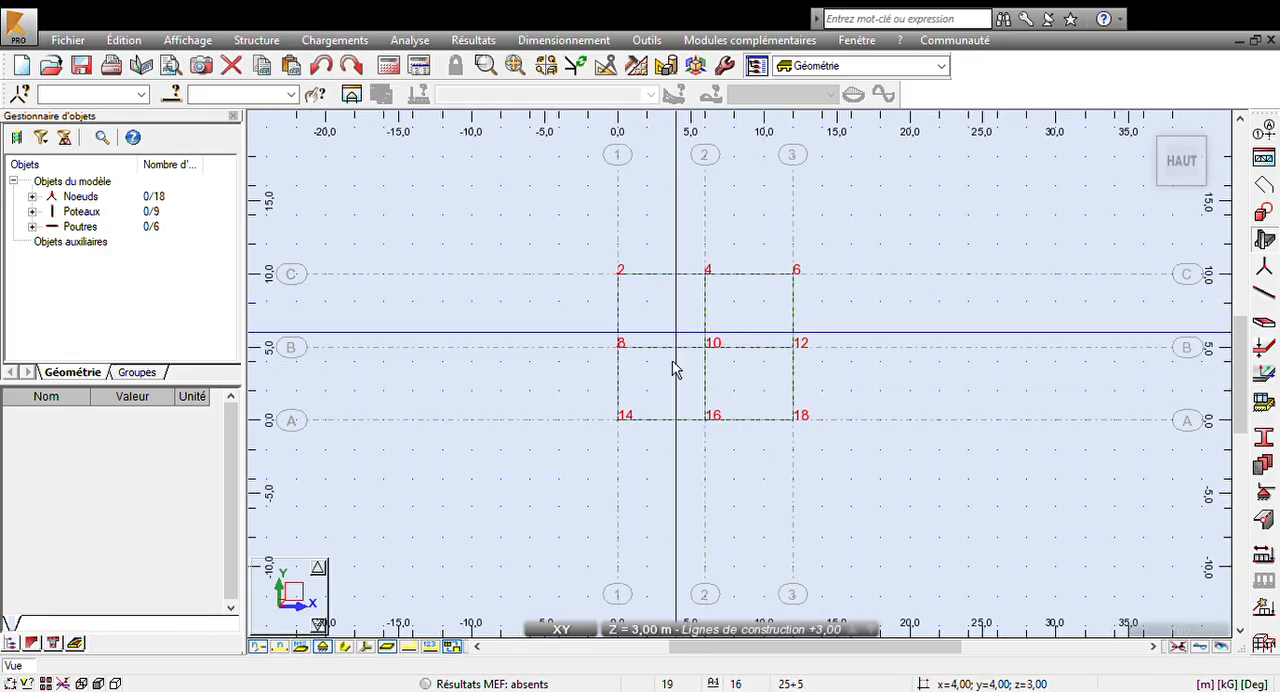
right_click(566, 238)
click(510, 437)
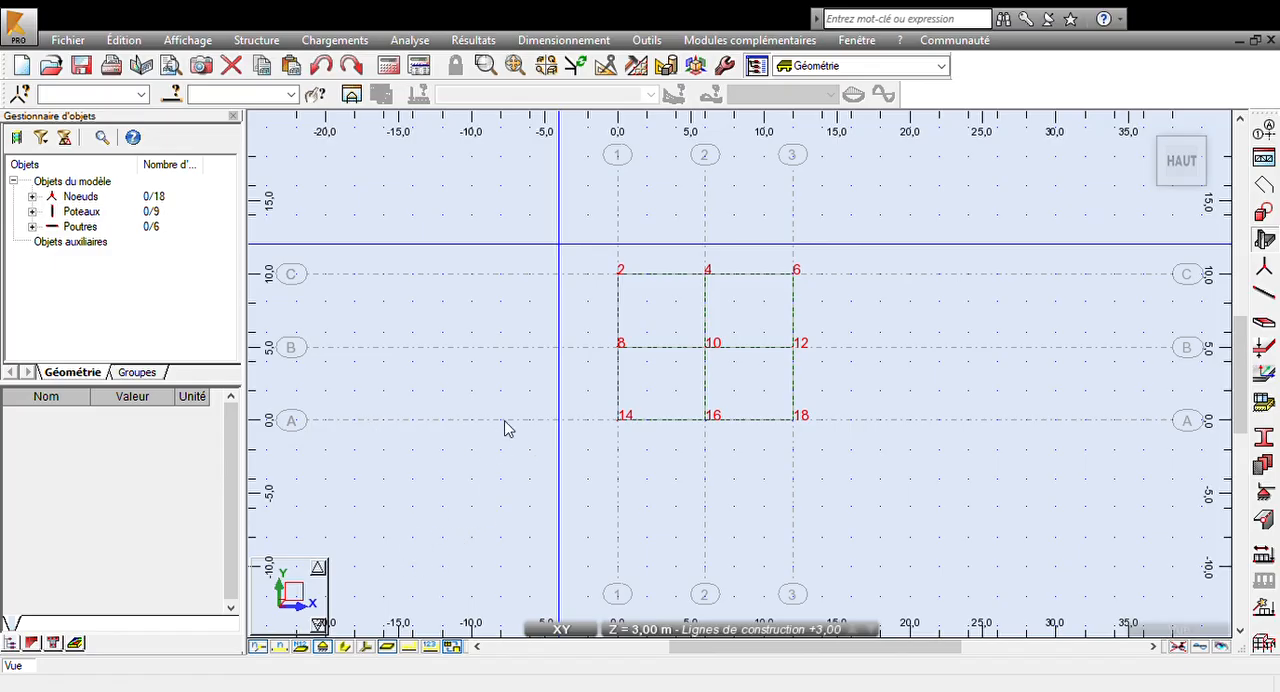
click(474, 535)
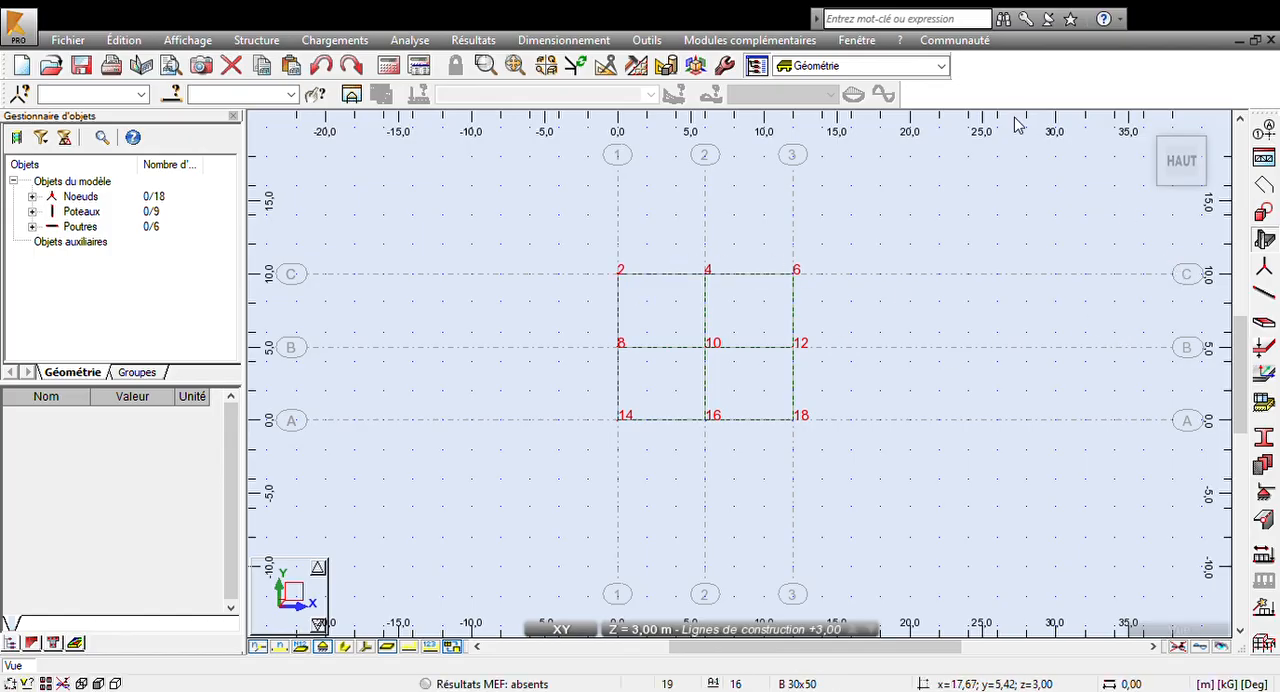
scroll(550, 345, up, 1)
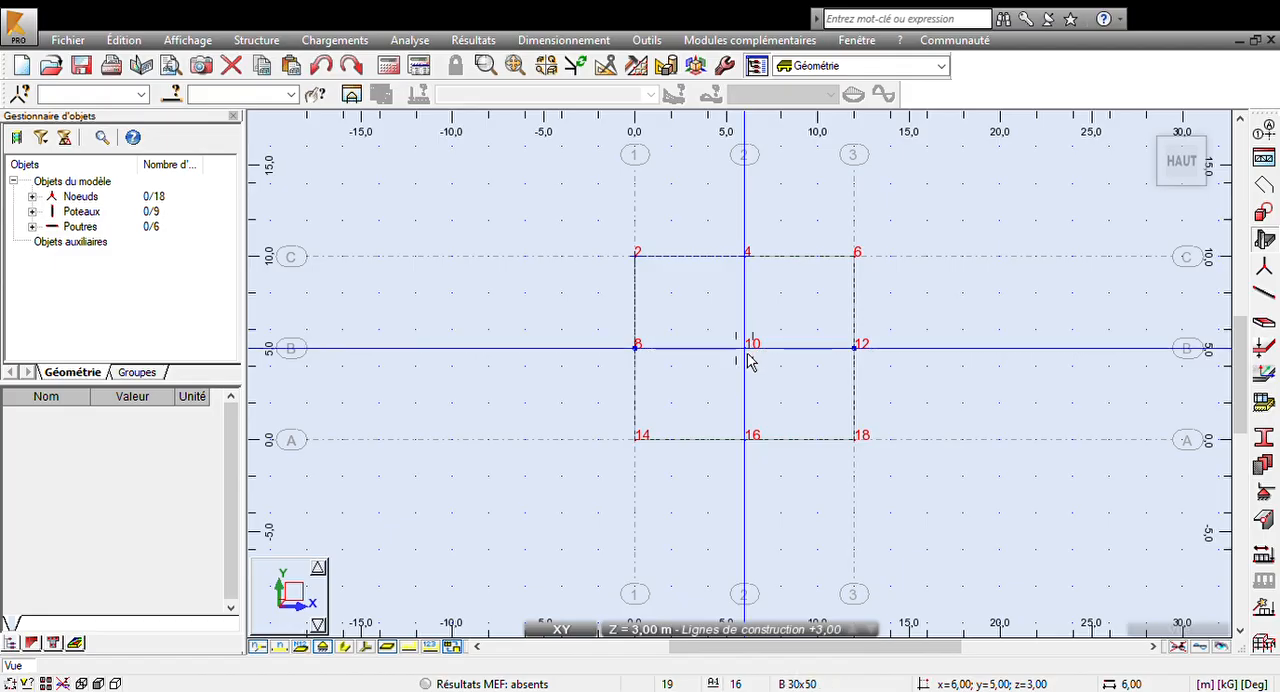
click(786, 347)
middle_drag(780, 349, 640, 346)
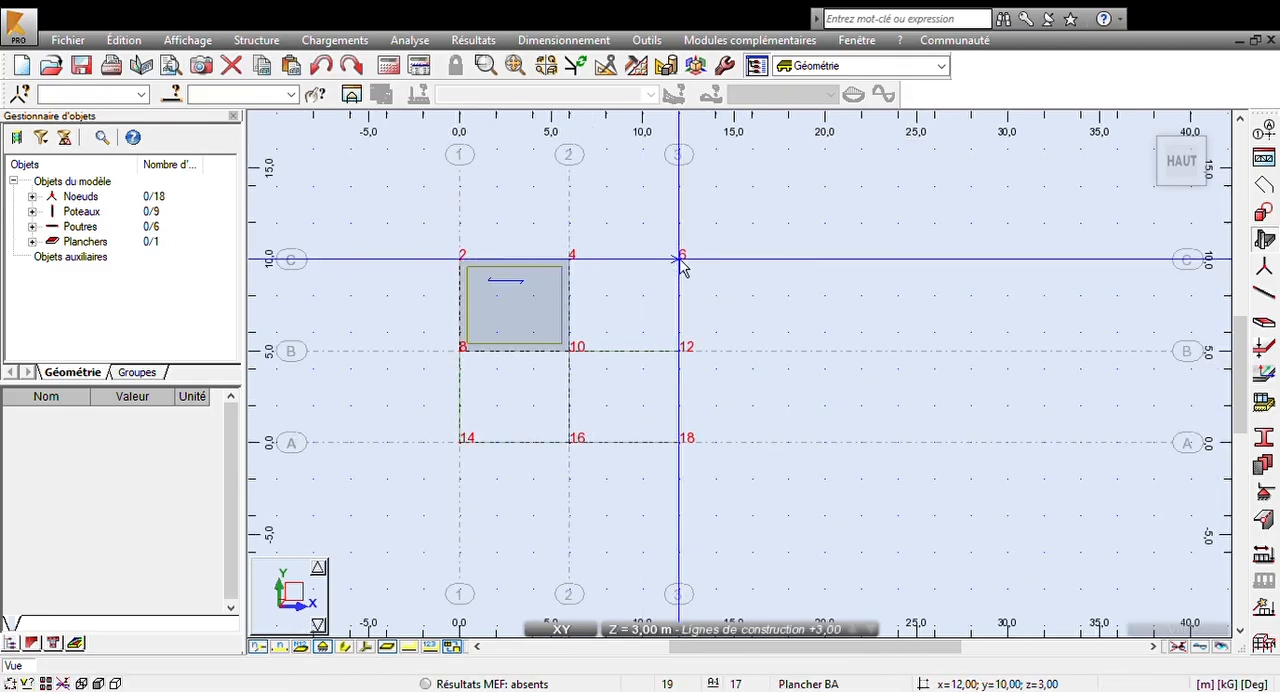
click(678, 366)
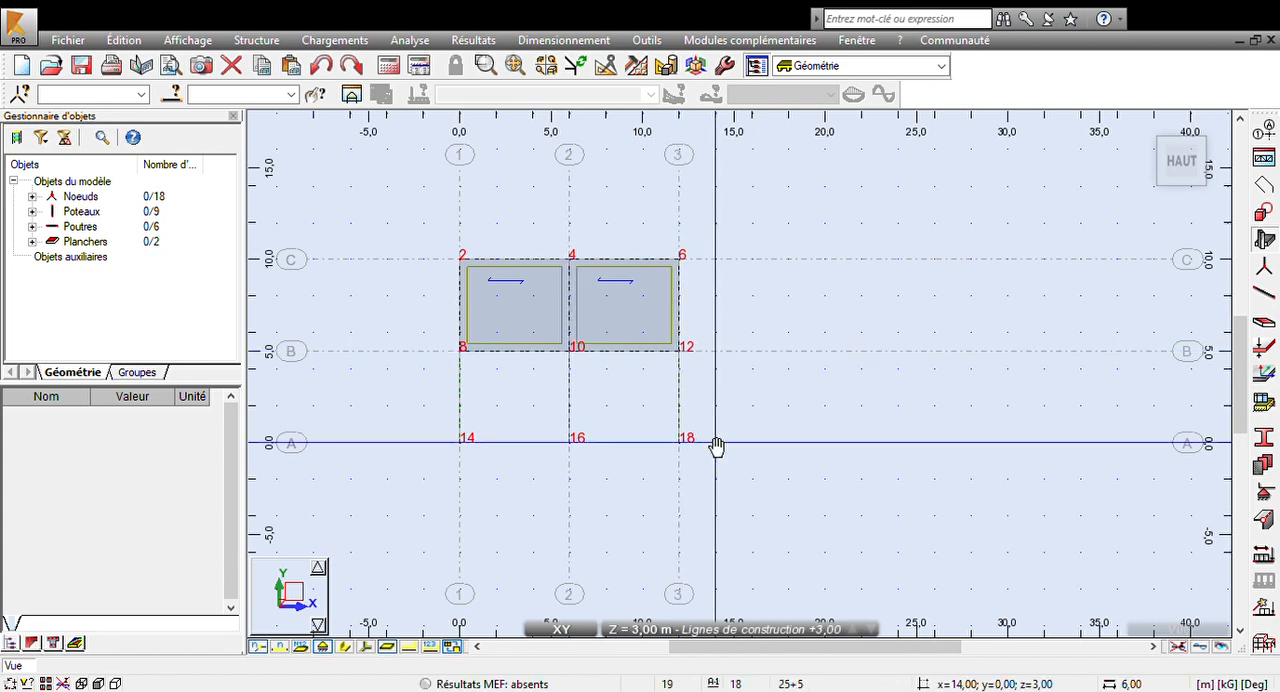
- Create 25+5 floor panels at +3,00 in the two bays between axes A and B, from axis 1 to axis 3
middle_drag(717, 449, 720, 400)
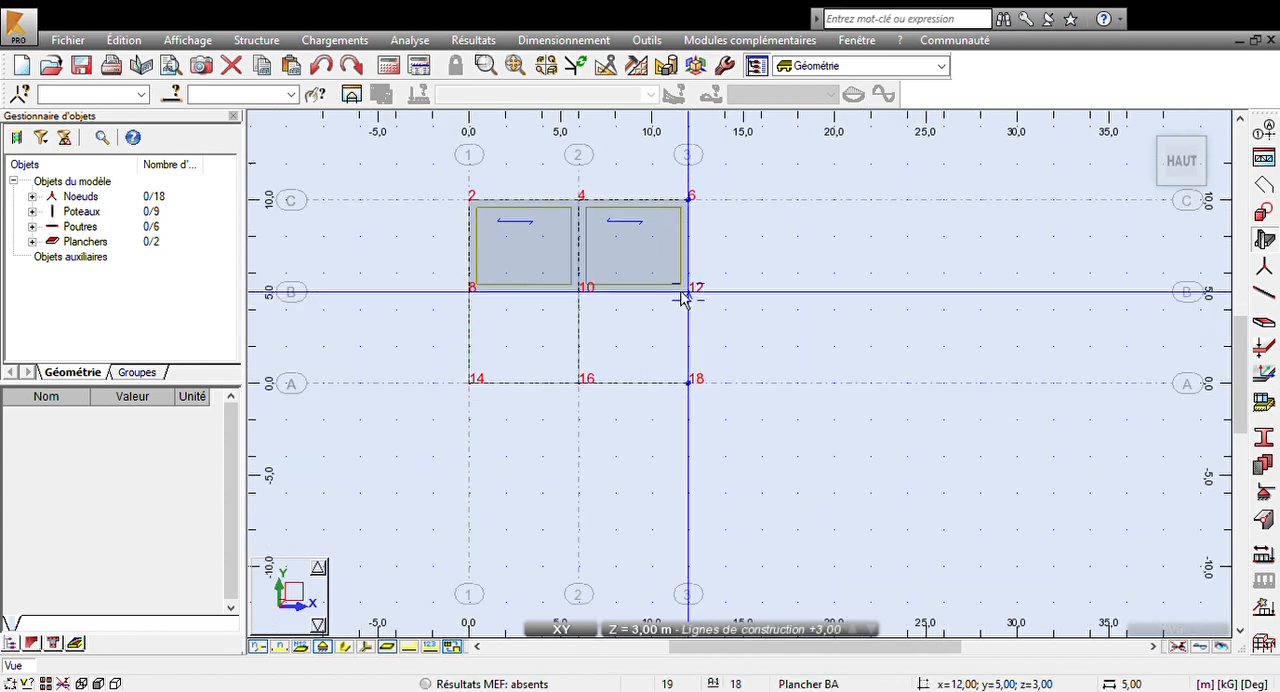
click(594, 309)
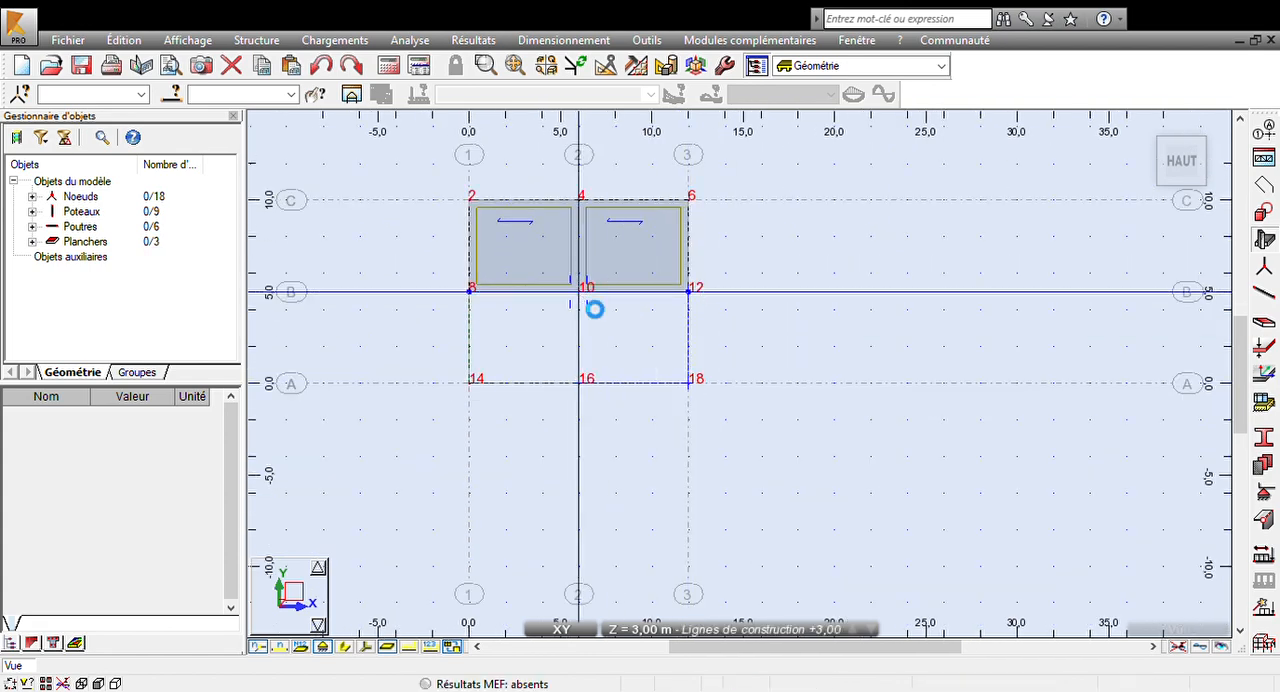
click(575, 390)
scroll(740, 397, down, 1)
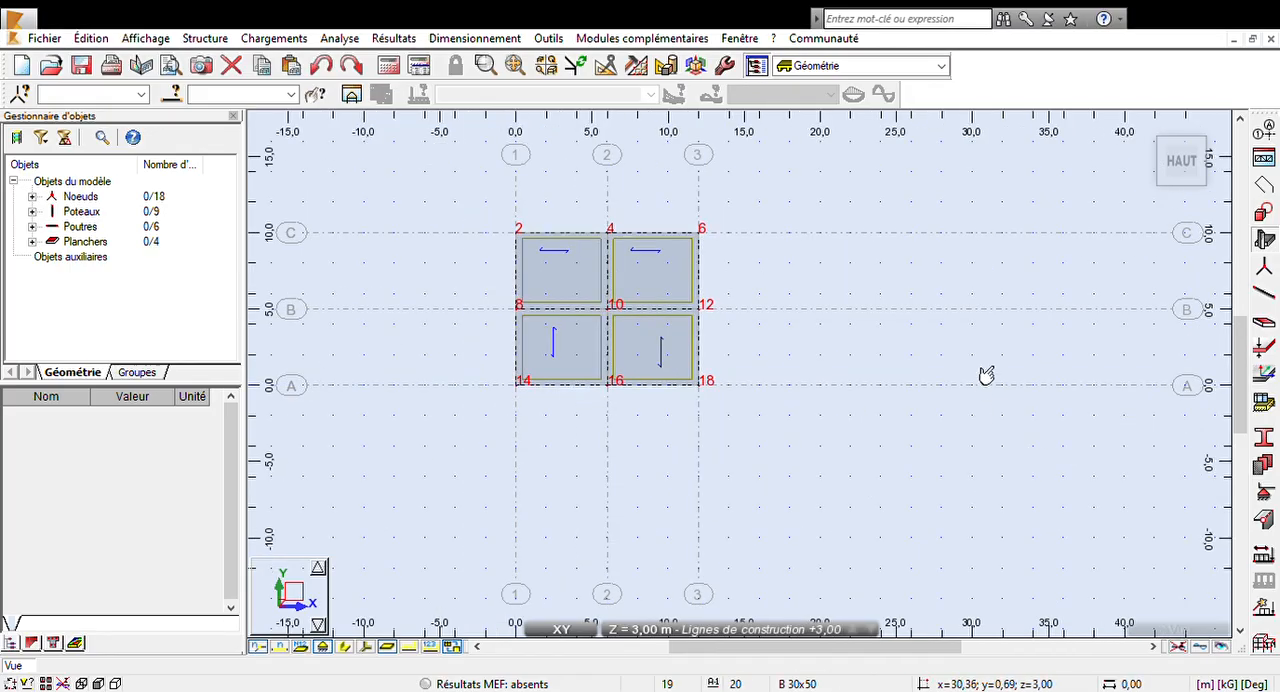
- In the 3D view, copy the entire storey upward twice at 3 m spacing, to levels +6,00 and +9,00
click(561, 629)
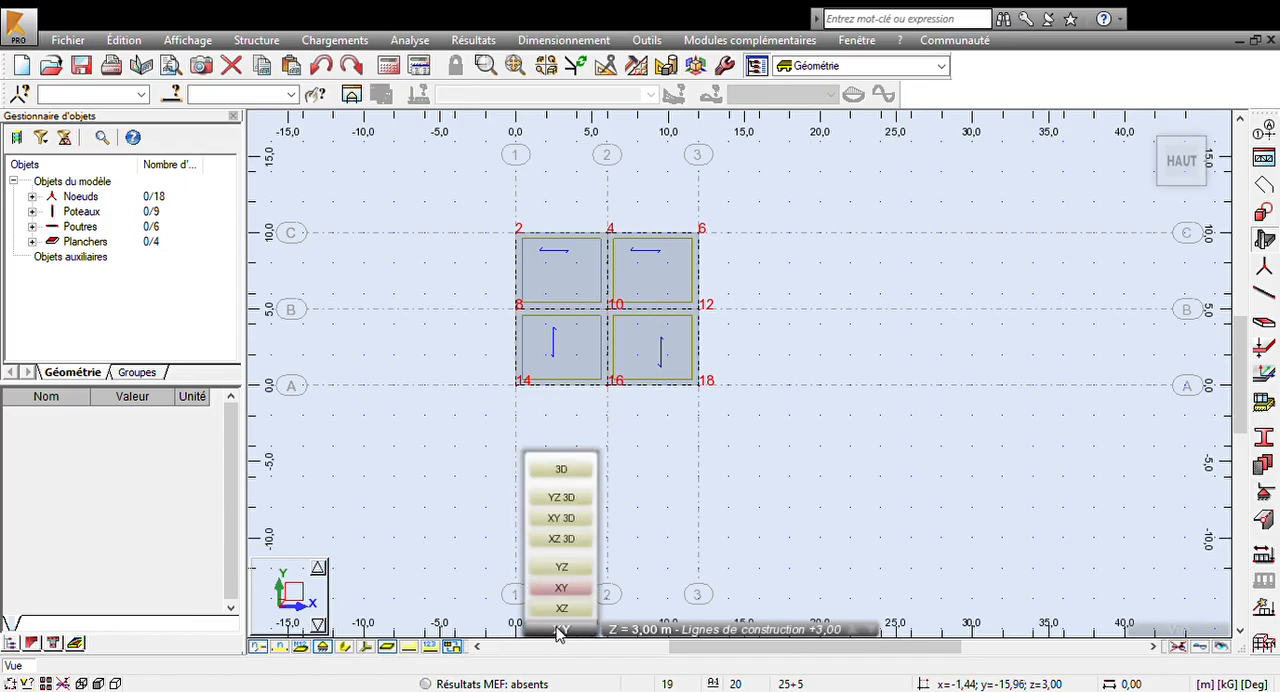
click(563, 470)
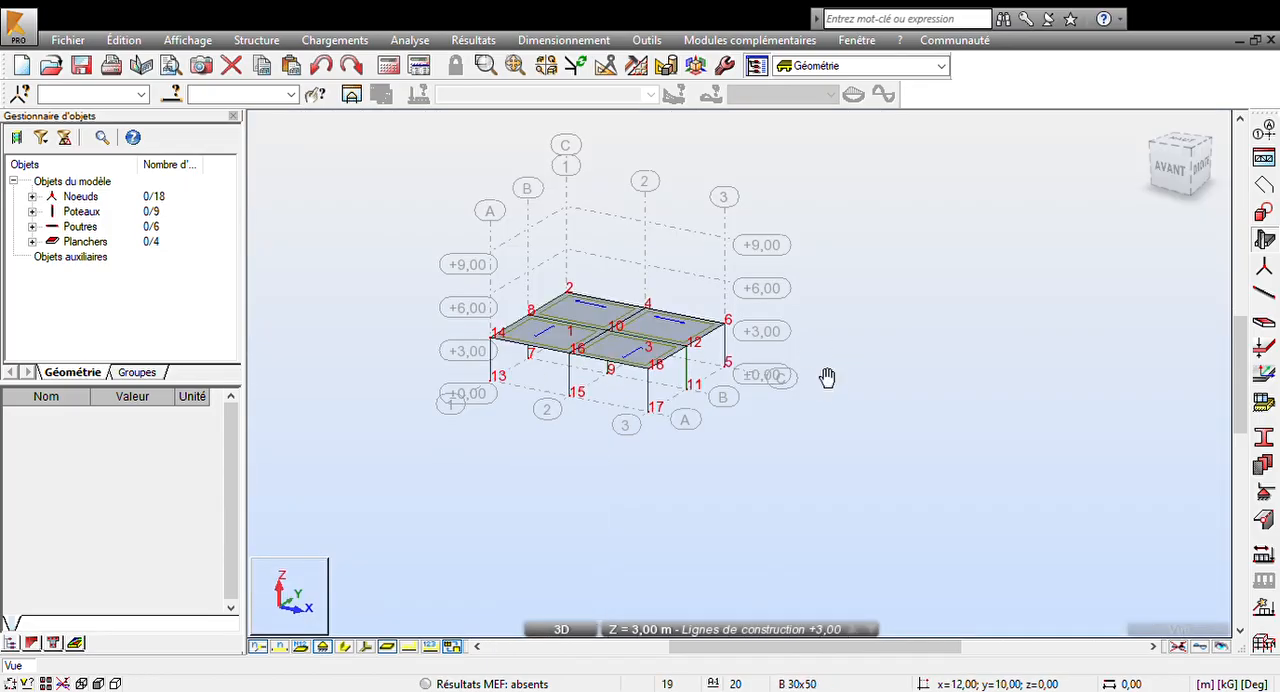
drag(367, 177, 947, 577)
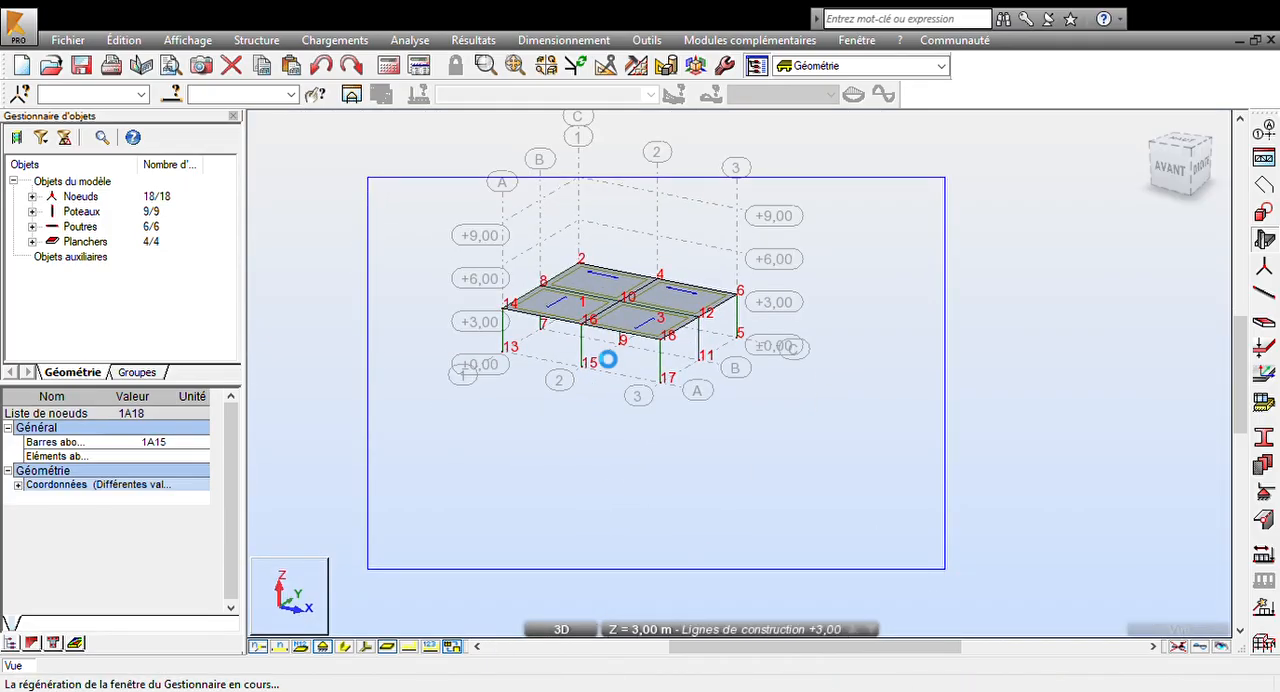
click(605, 67)
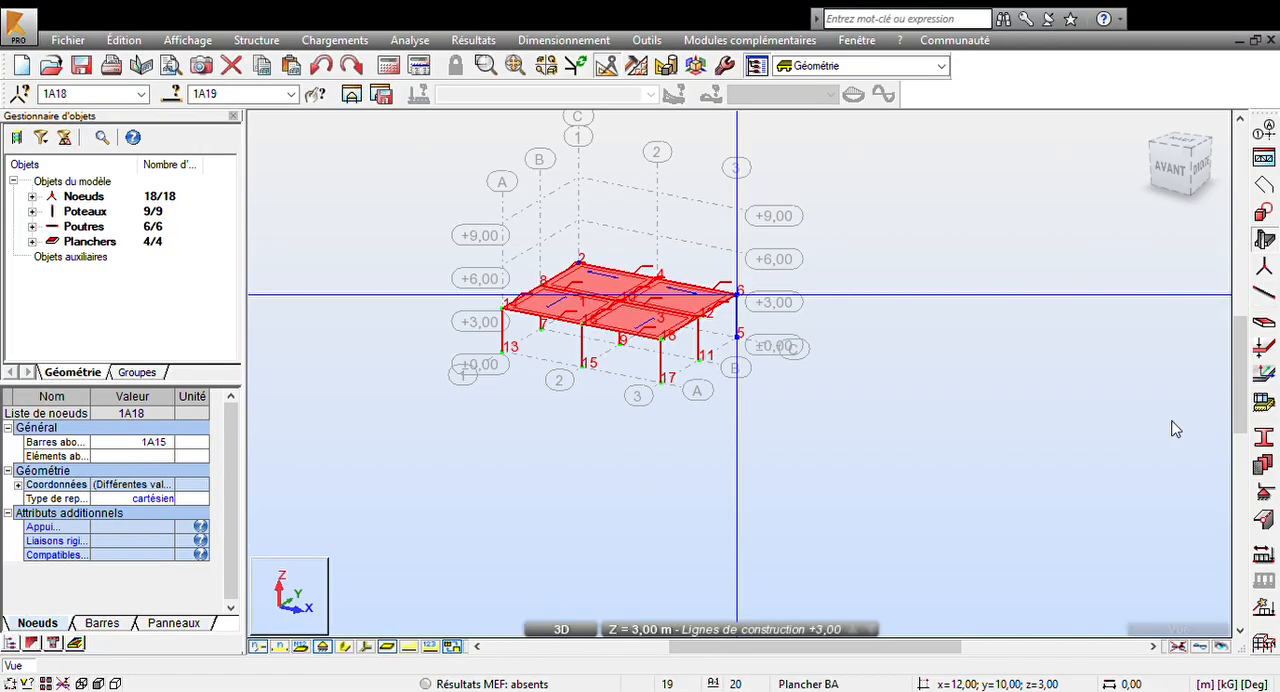
click(1134, 376)
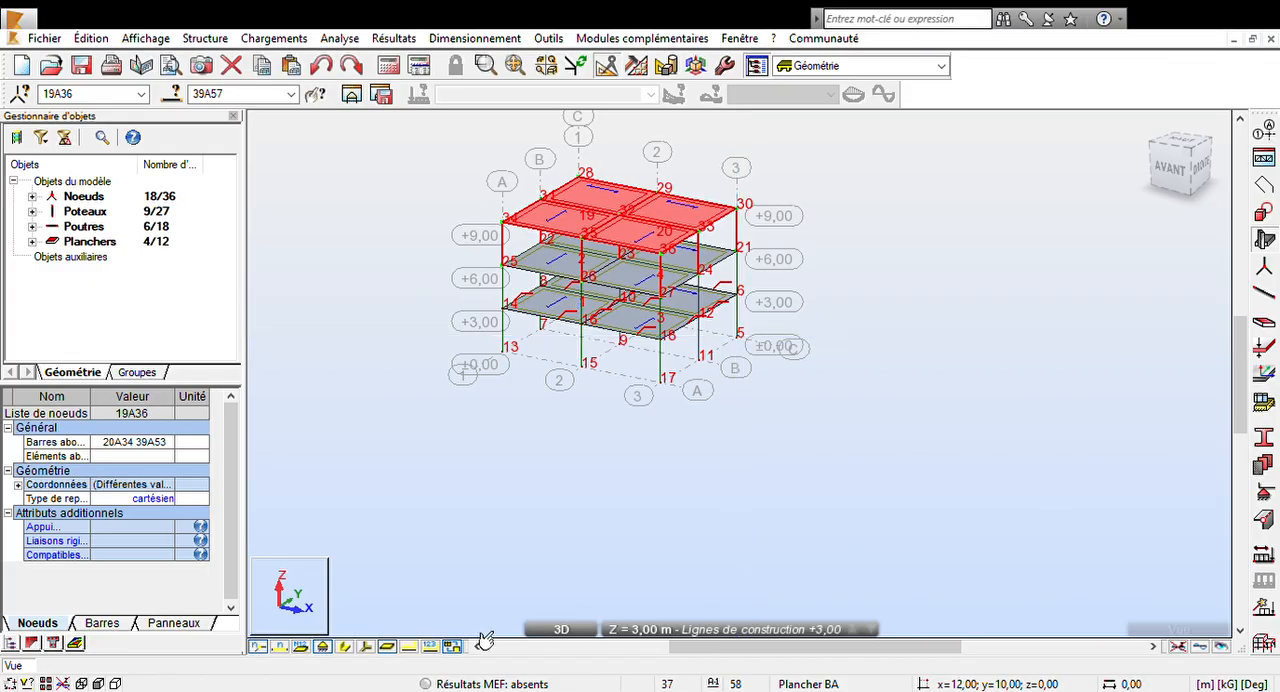
- Hide the node numbers and assign fixed supports to the nine column base nodes at ±0,00
click(260, 647)
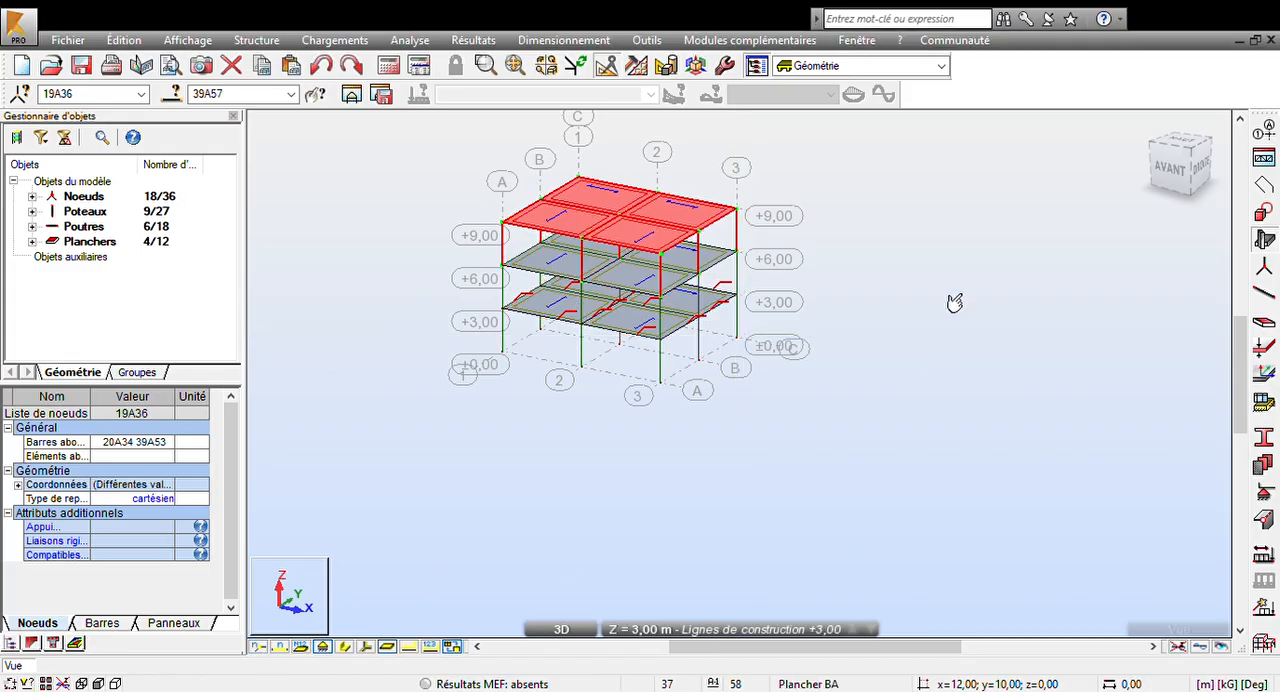
shift+middle_drag(930, 389, 911, 371)
scroll(702, 430, up, 2)
middle_drag(680, 400, 700, 443)
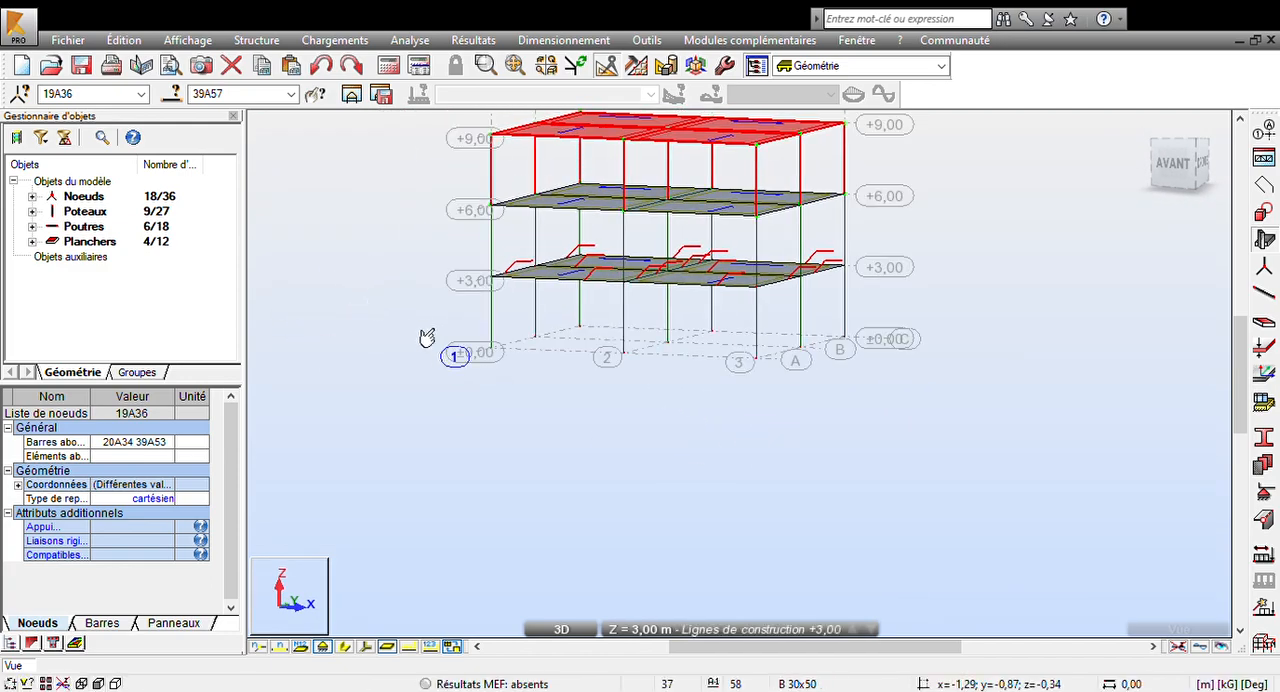
drag(397, 304, 997, 462)
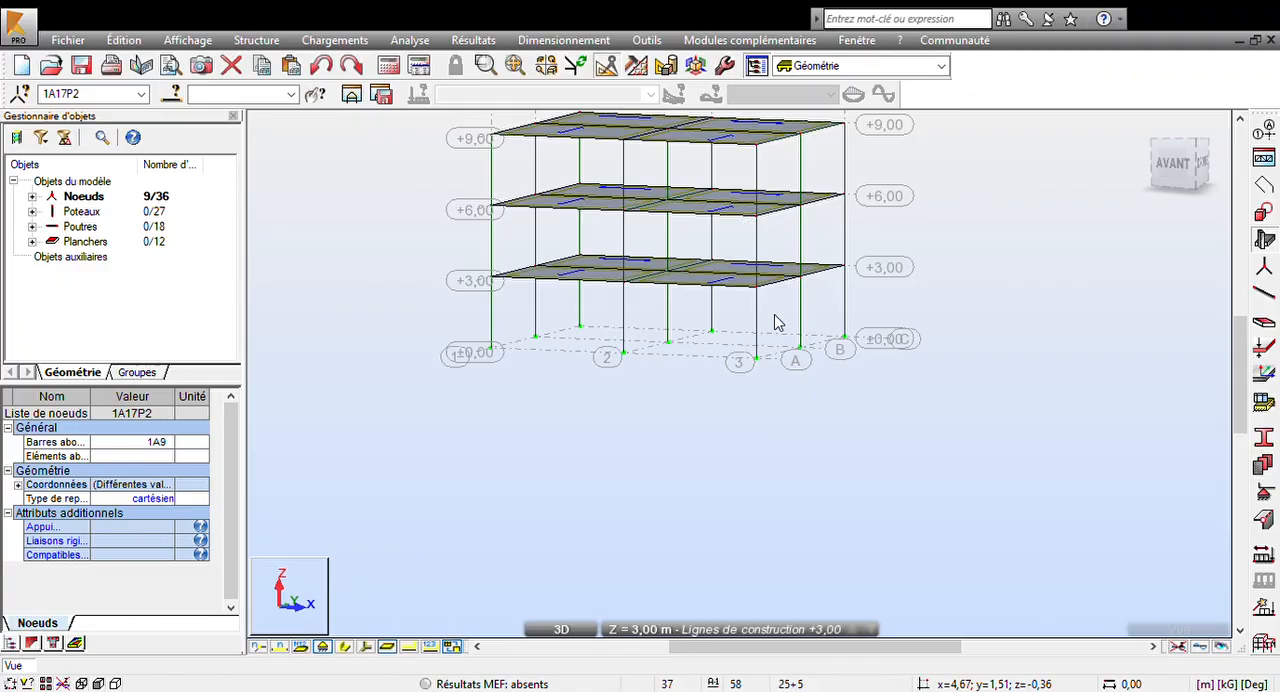
click(751, 369)
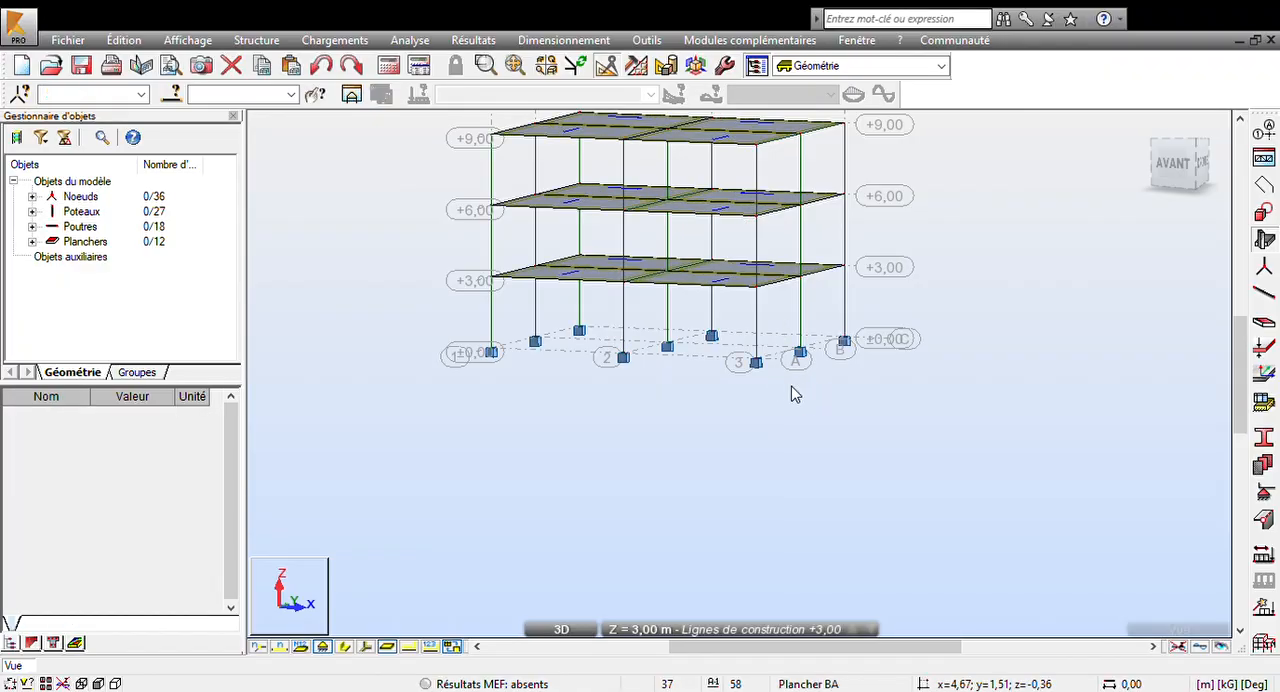
click(806, 376)
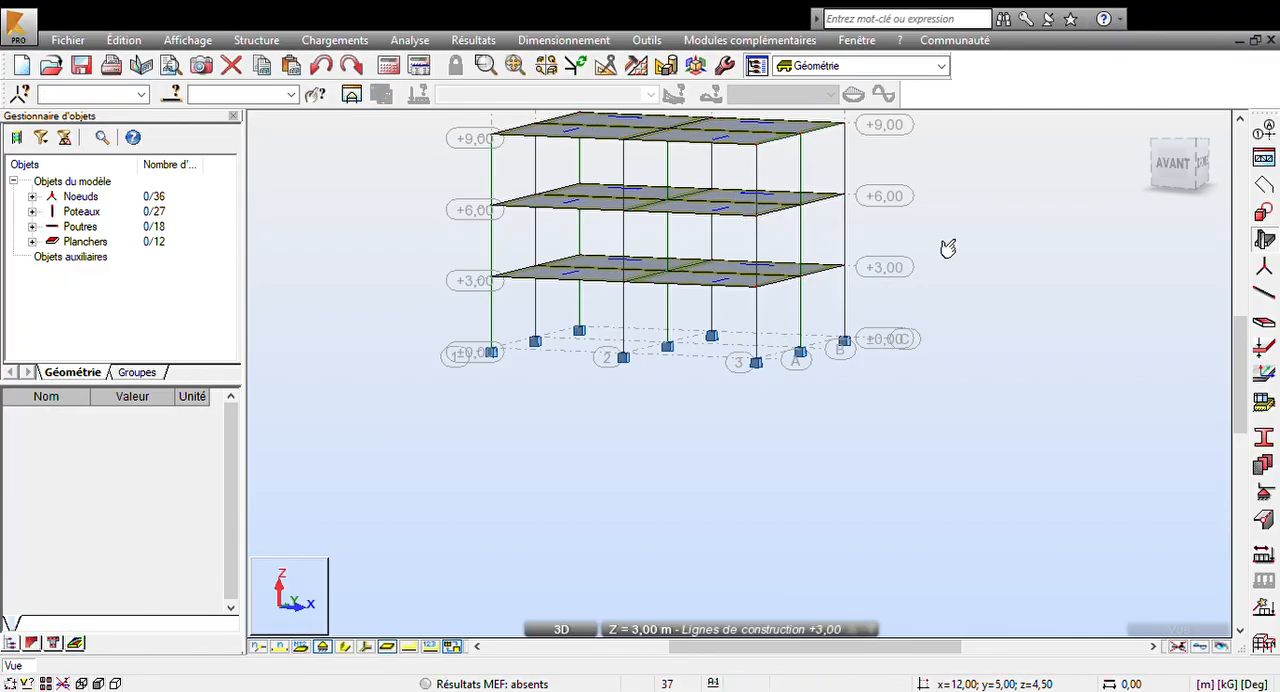
- Define the building storeys Etage 1, Etage 2 and Terrasse above the Base level
middle_drag(943, 246, 909, 329)
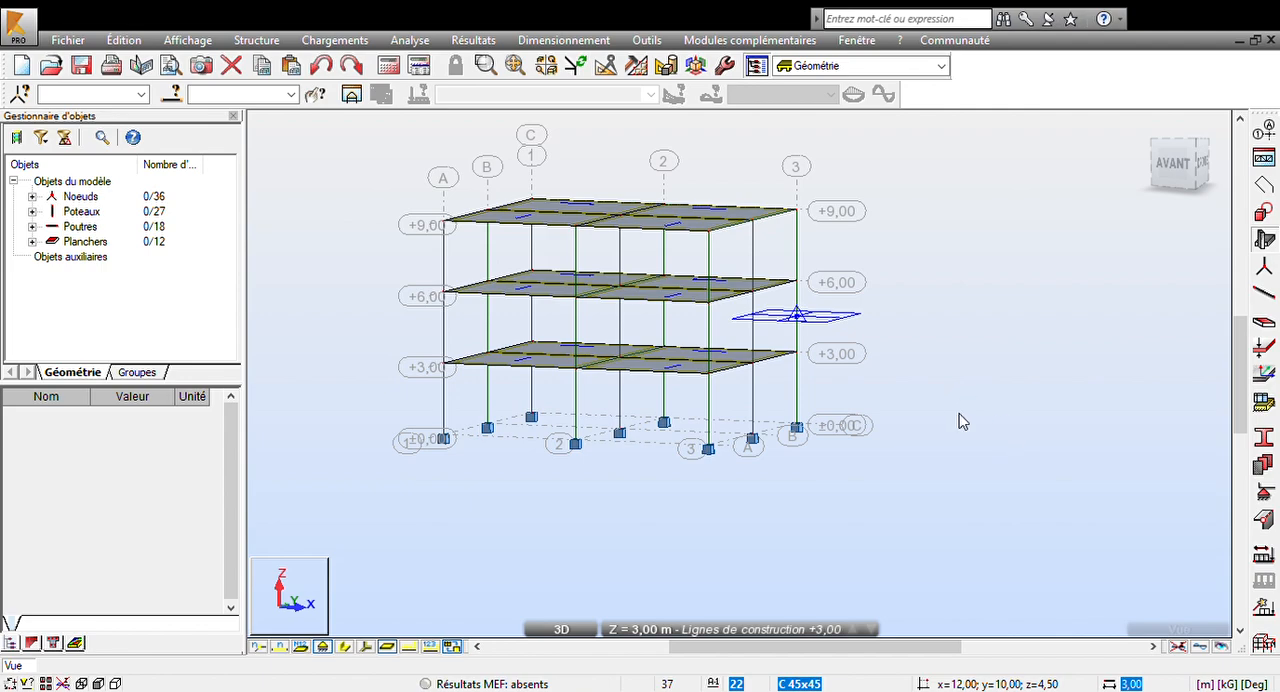
click(1051, 571)
click(1081, 567)
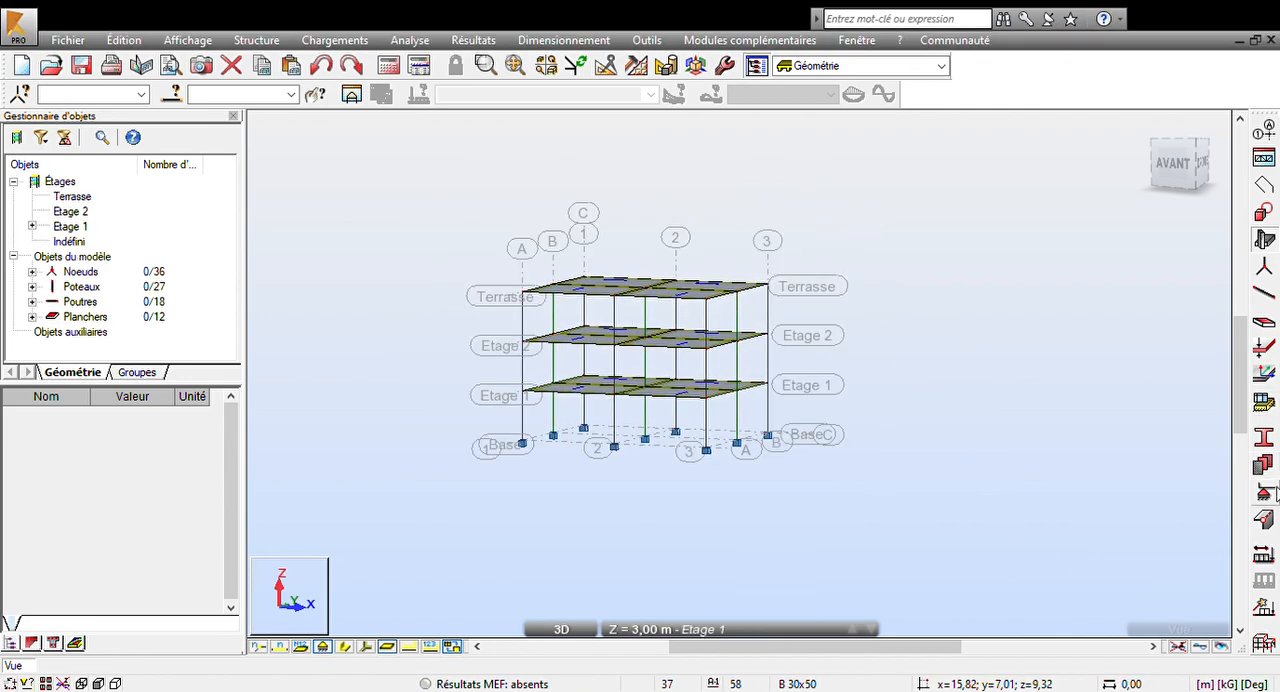
- Create the load cases, including PERM2 and EXPL1, and make case 2 : PERM2 current
click(1272, 557)
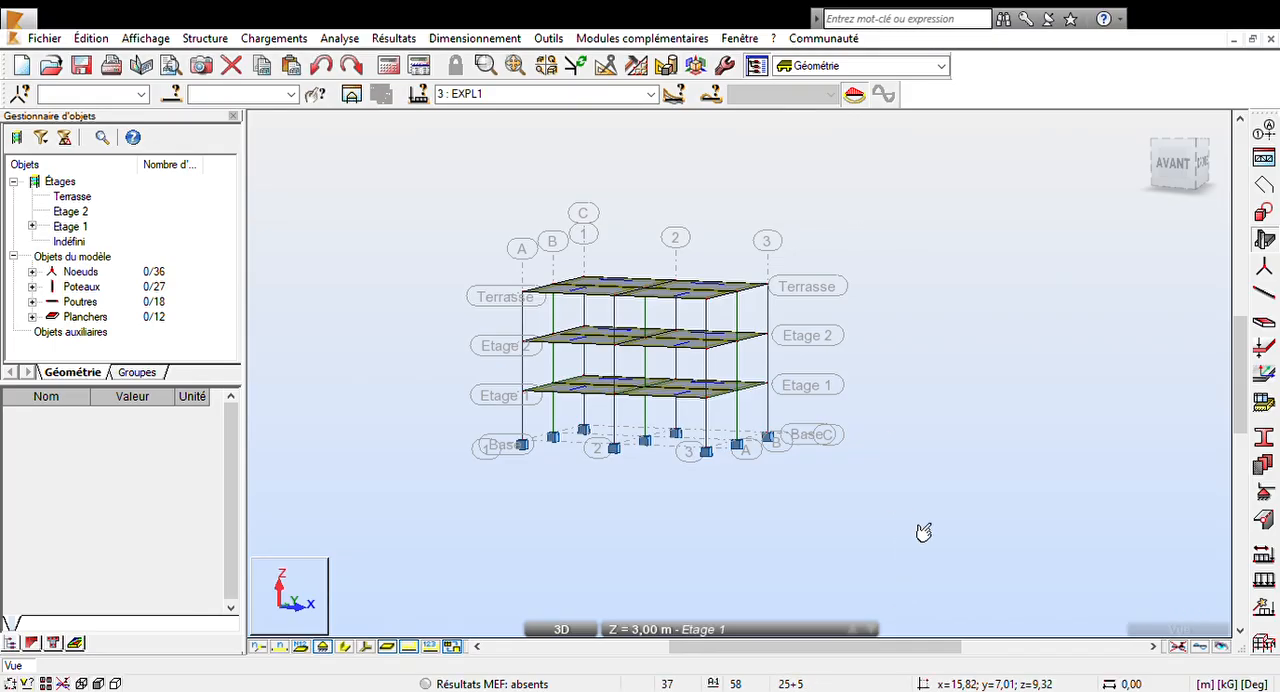
middle_drag(920, 531, 932, 462)
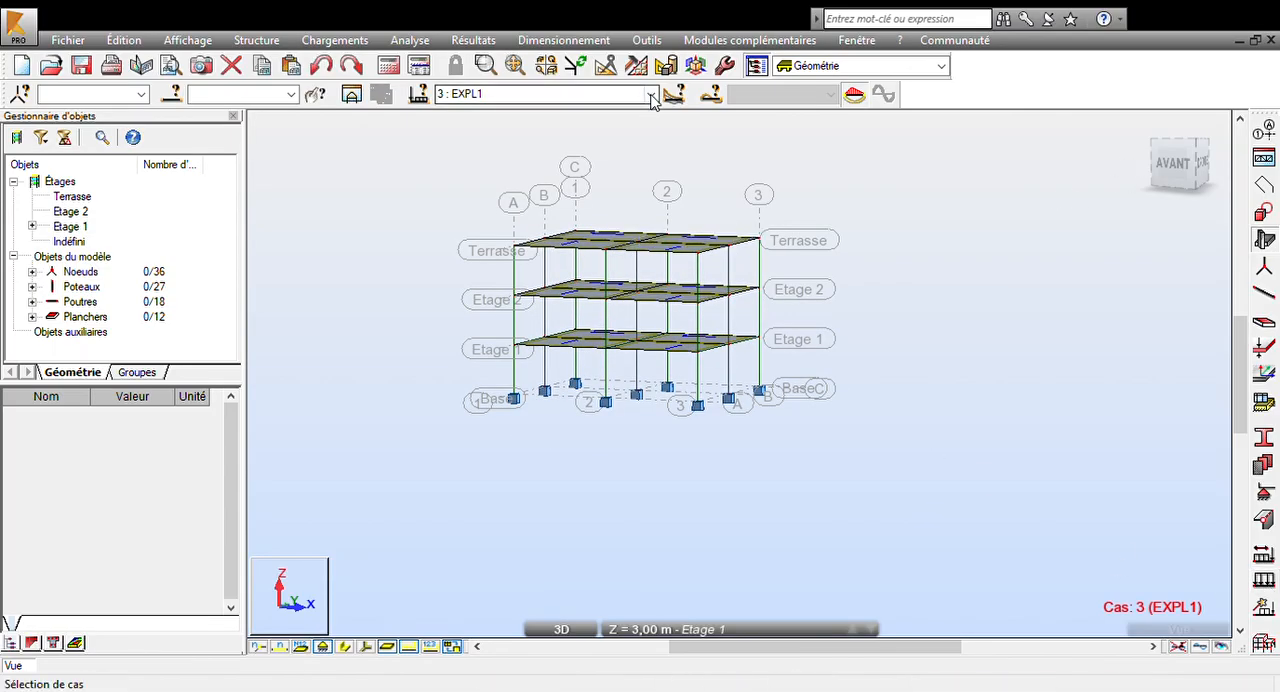
click(540, 94)
key(Up)
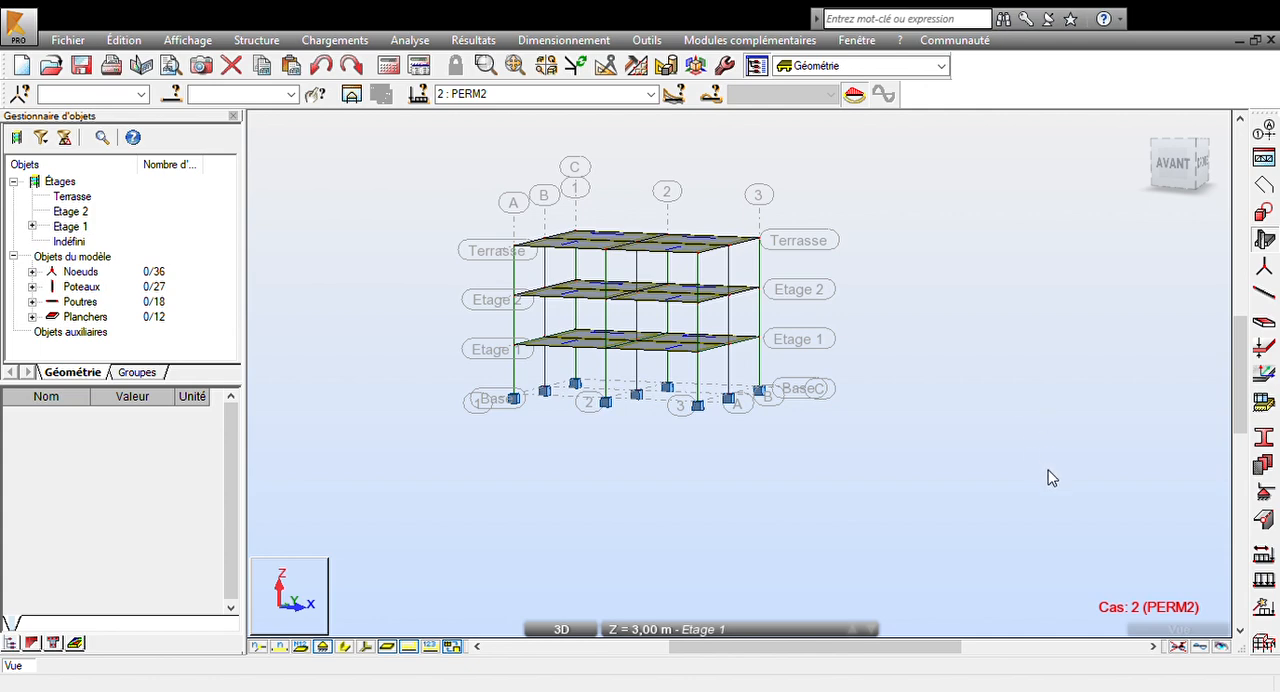
- Apply PERM2 surface loads of pZ=-250 kg/m2 to the Etage 1 and Etage 2 floors and -350 kg/m2 to Terrasse, with load values displayed
click(797, 339)
ctrl+click(805, 290)
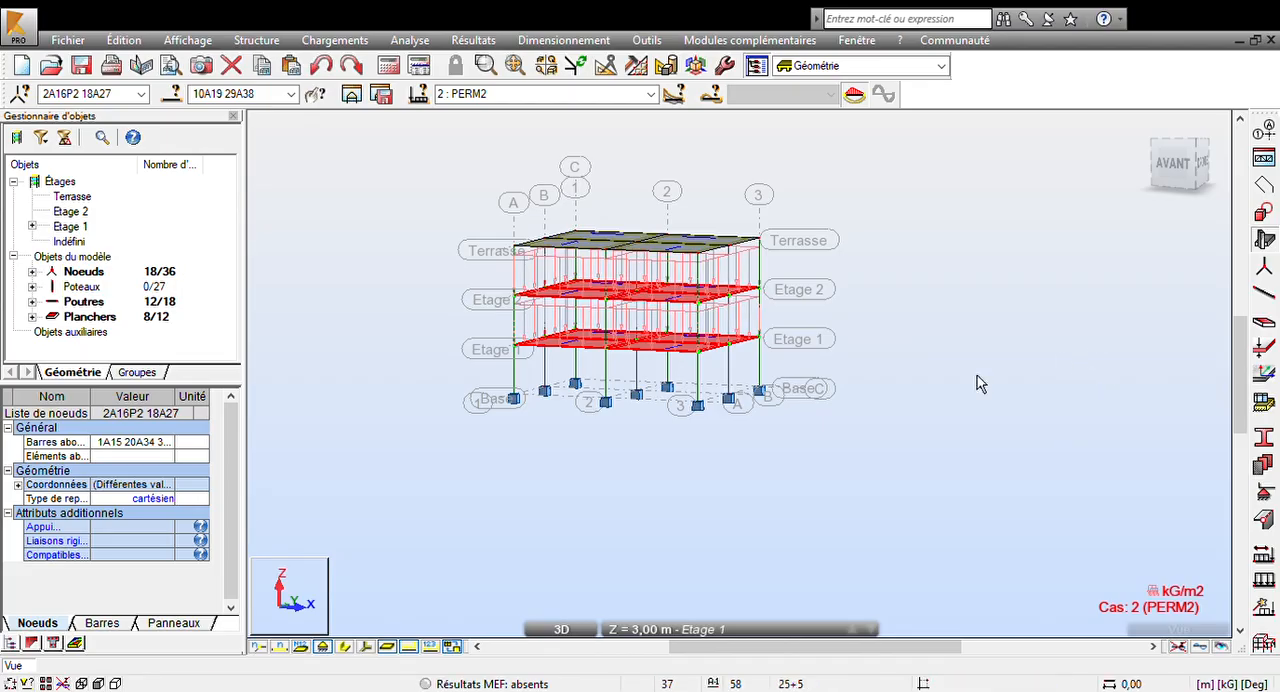
click(427, 647)
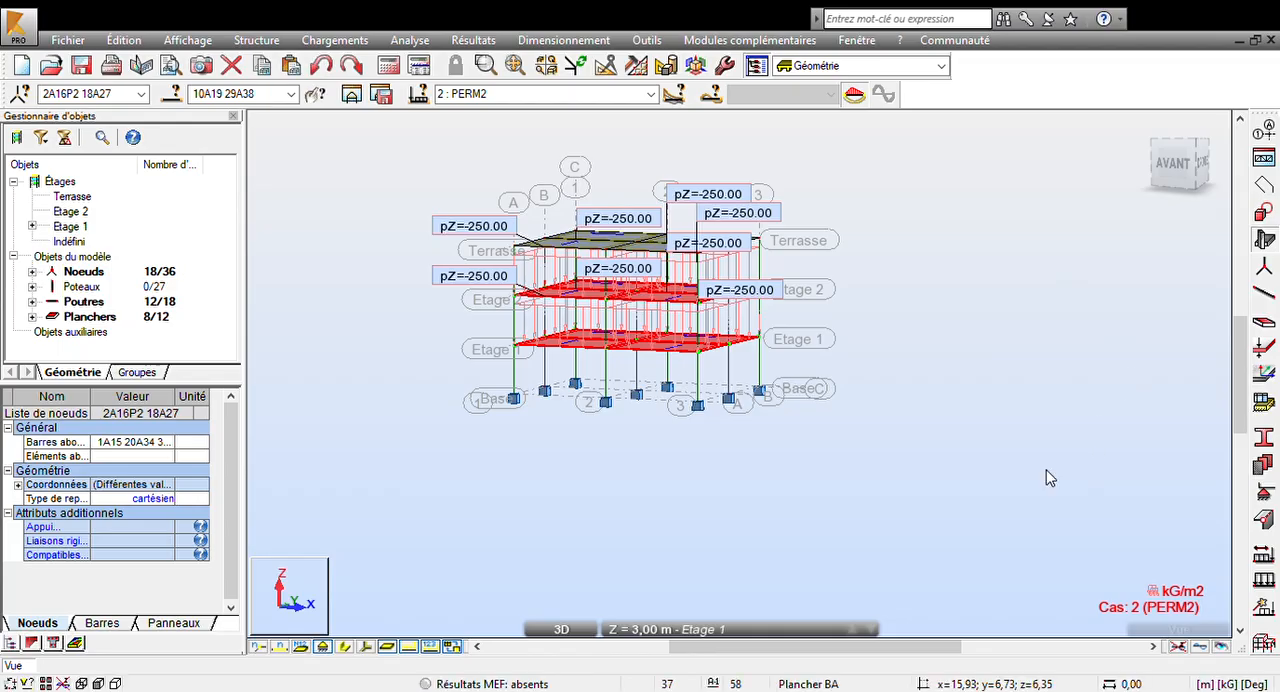
click(800, 242)
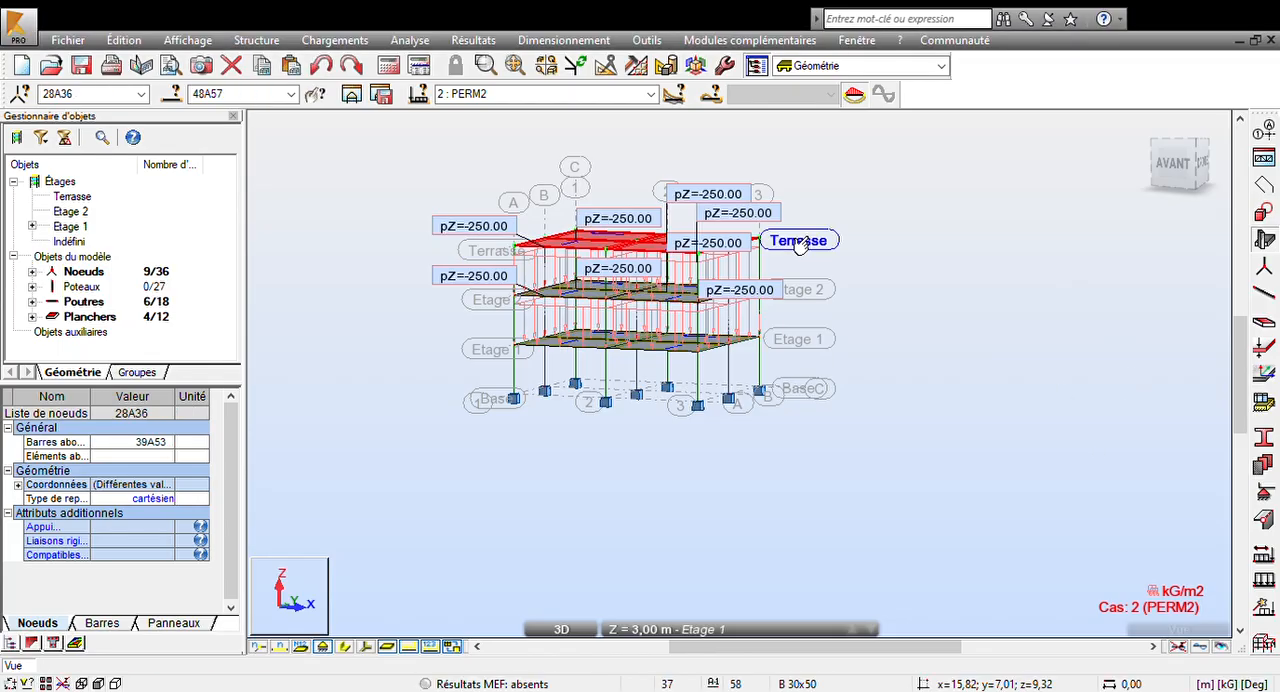
click(1055, 420)
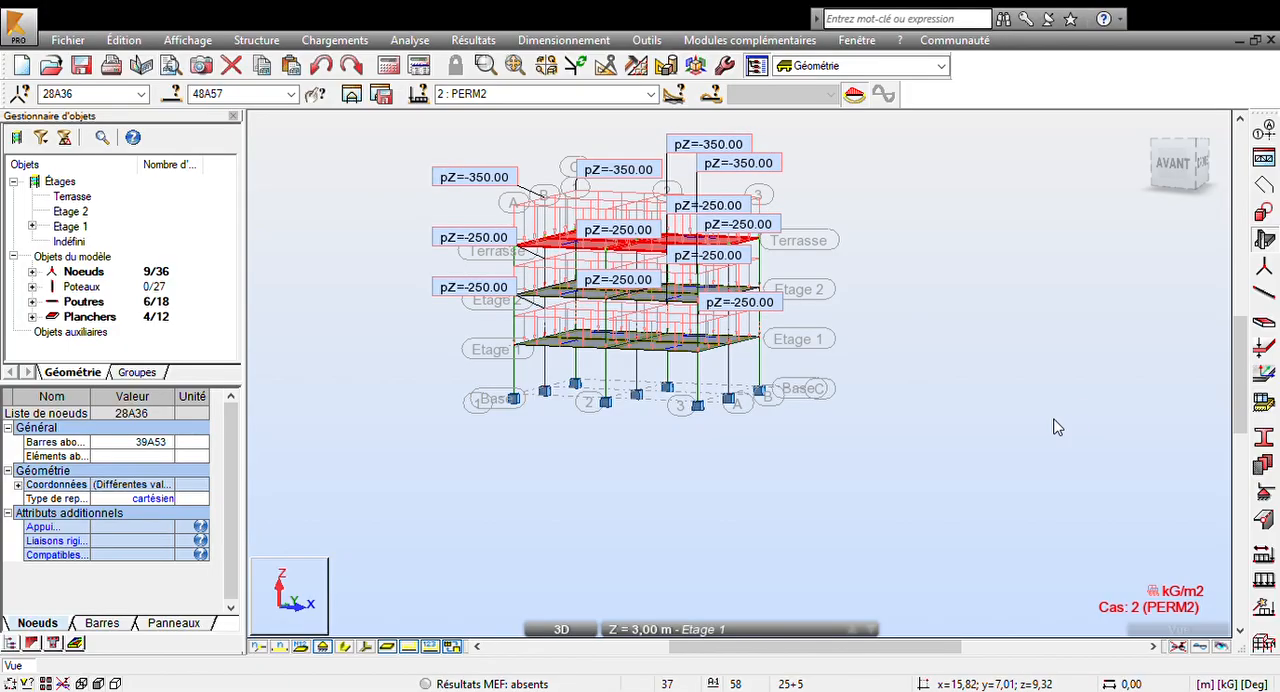
- In case 3 : EXPL1, apply surface loads of pZ=-100 kg/m2 to Terrasse and -150 kg/m2 to the Etage 1 and Etage 2 floors
click(651, 95)
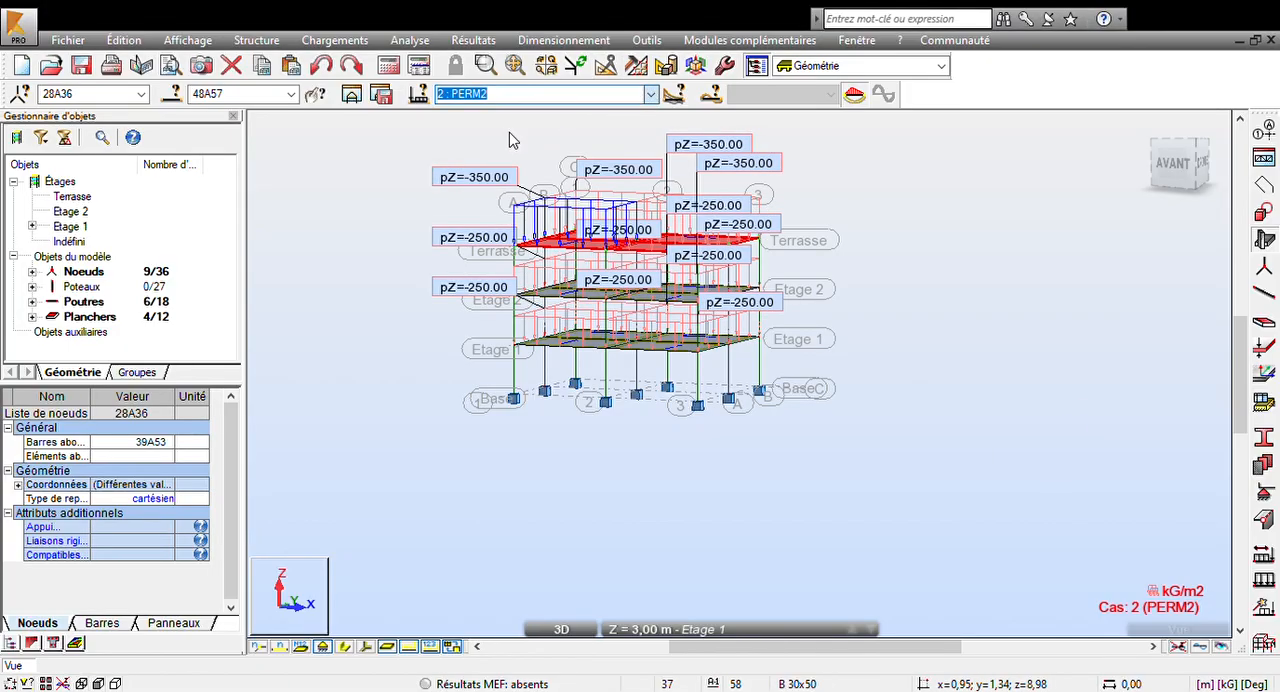
key(Down)
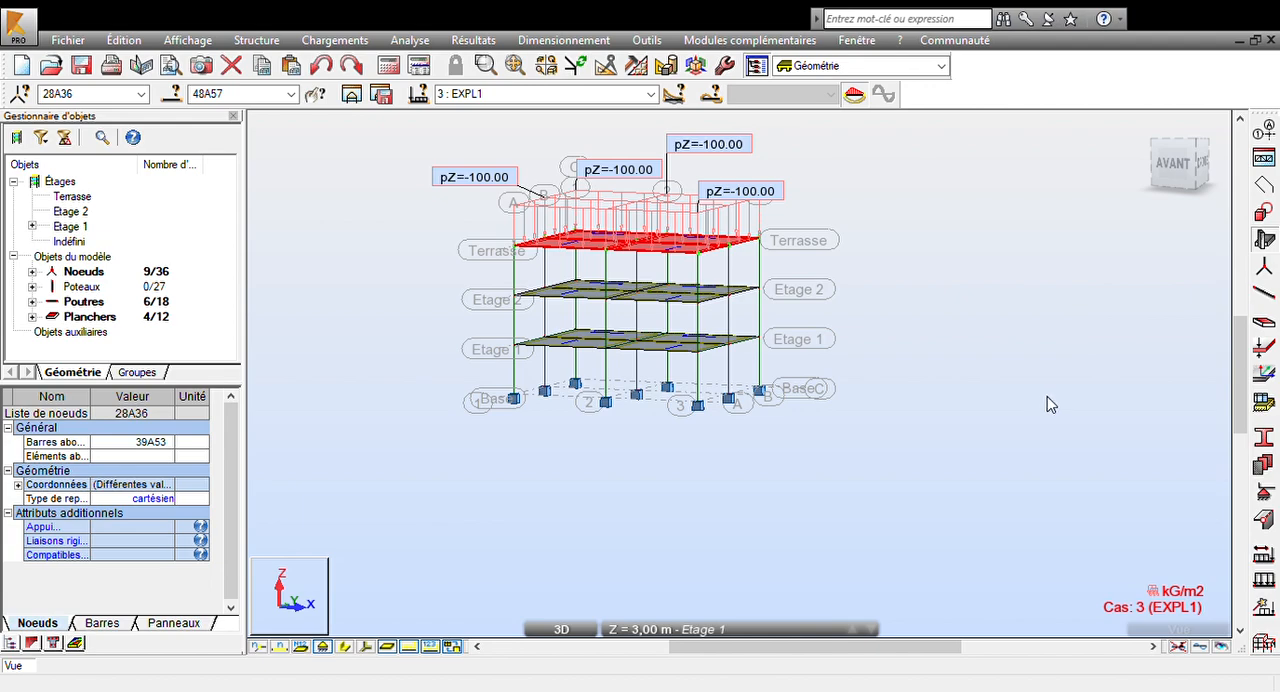
click(810, 341)
ctrl+click(800, 289)
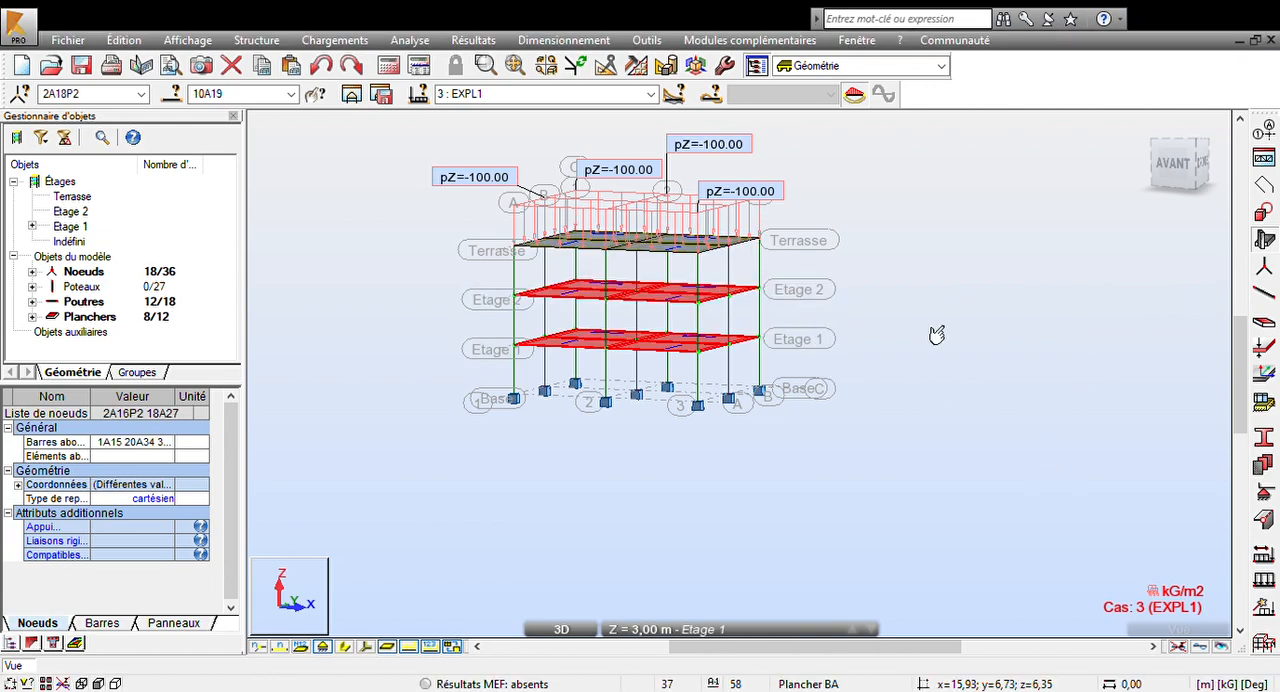
click(1041, 417)
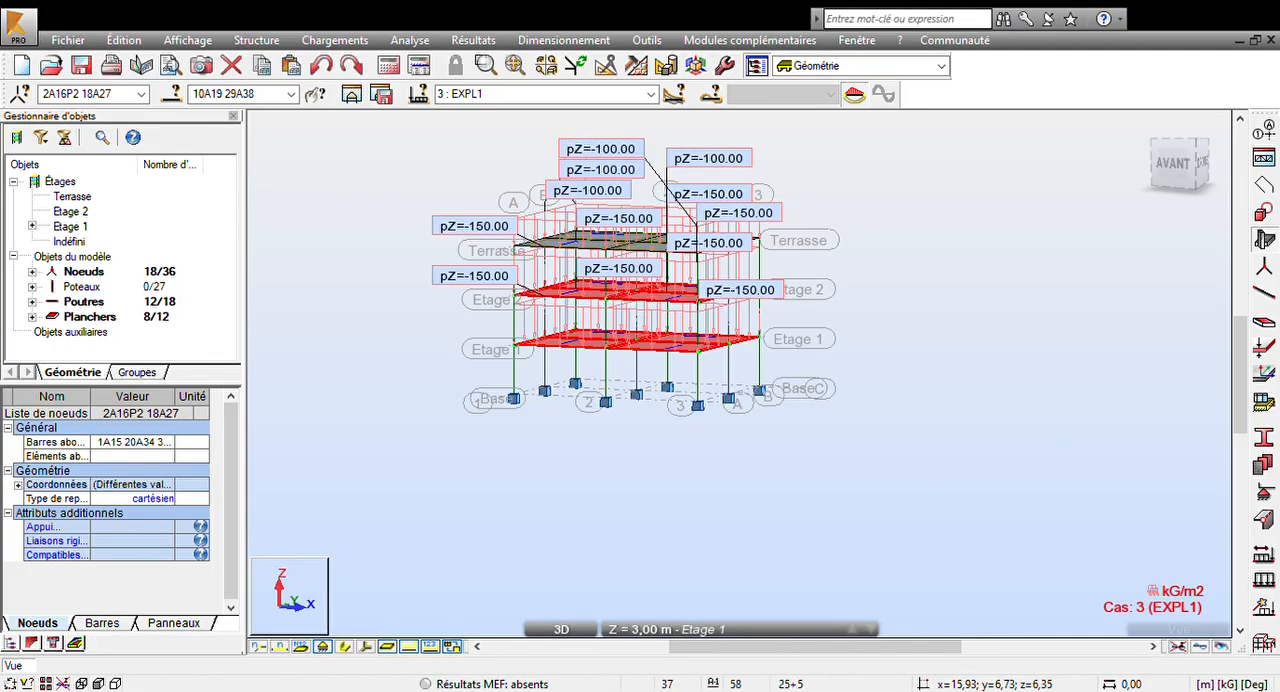
- Select the whole structure, mesh its floor panels and define a modal analysis case with 10 modes
click(1130, 427)
scroll(879, 358, down, 1)
middle_drag(954, 339, 908, 367)
click(349, 331)
drag(371, 186, 966, 603)
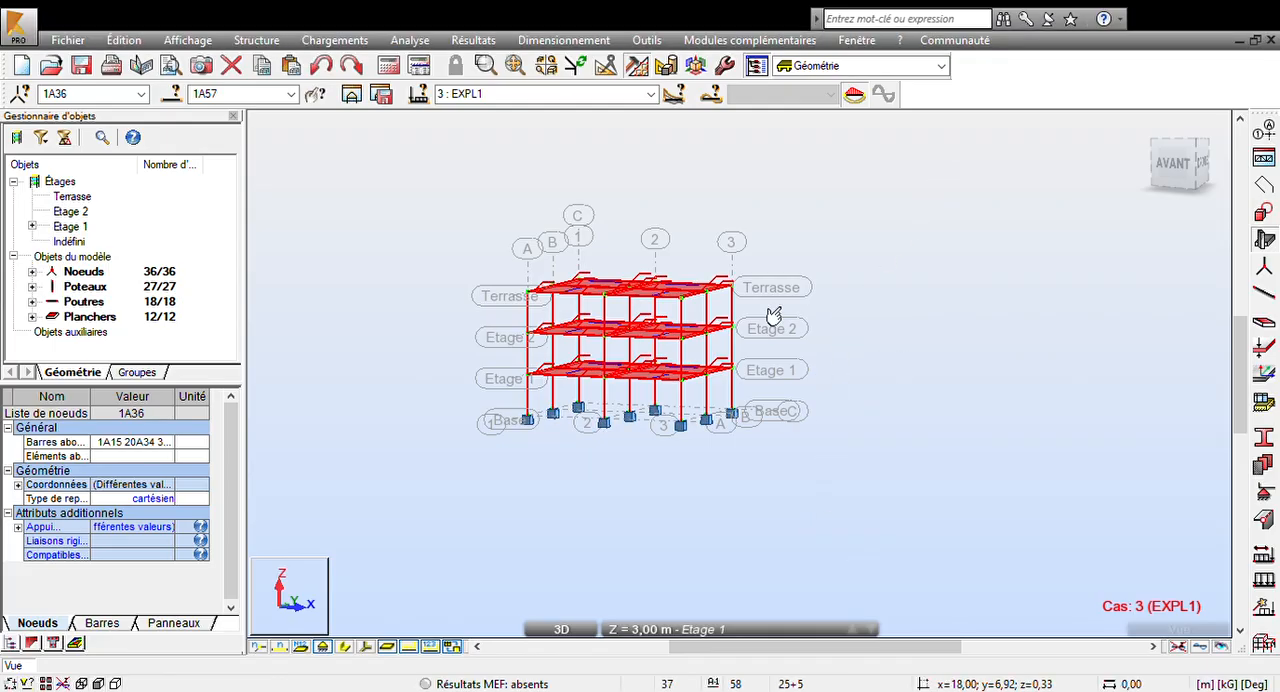
middle_drag(702, 226, 695, 199)
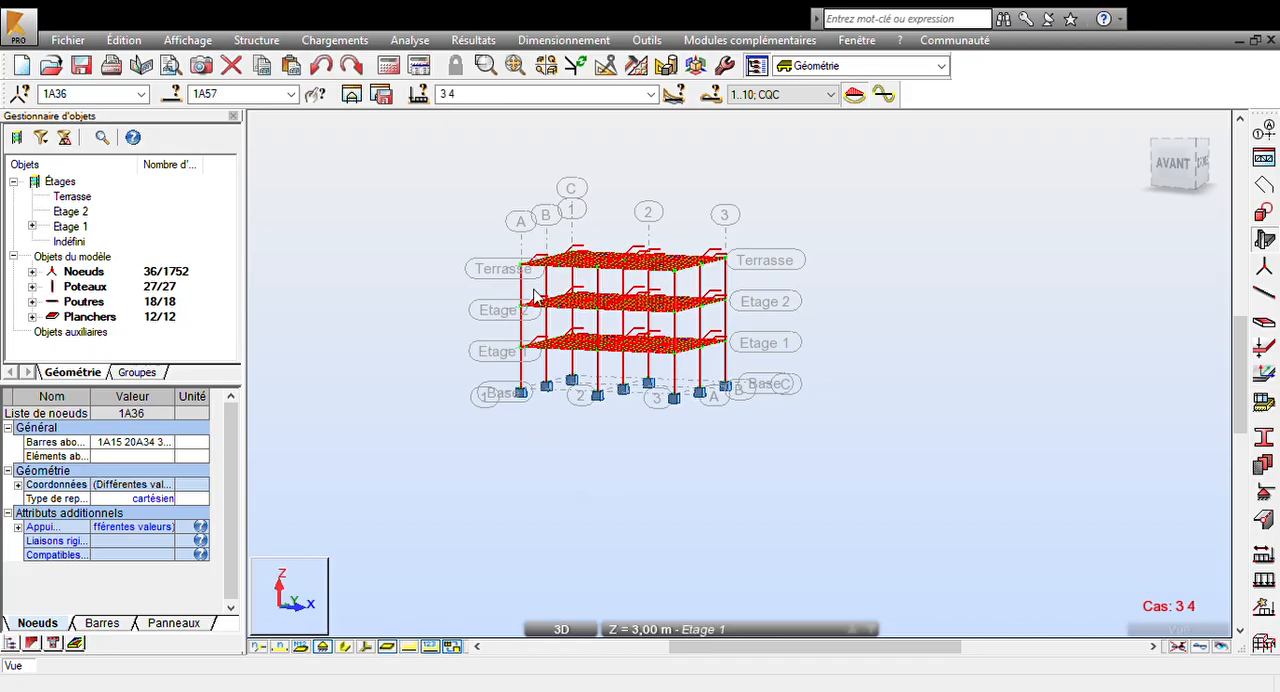
- Add analysis cases 5 to 10 after the modal case
key(ctrl+z)
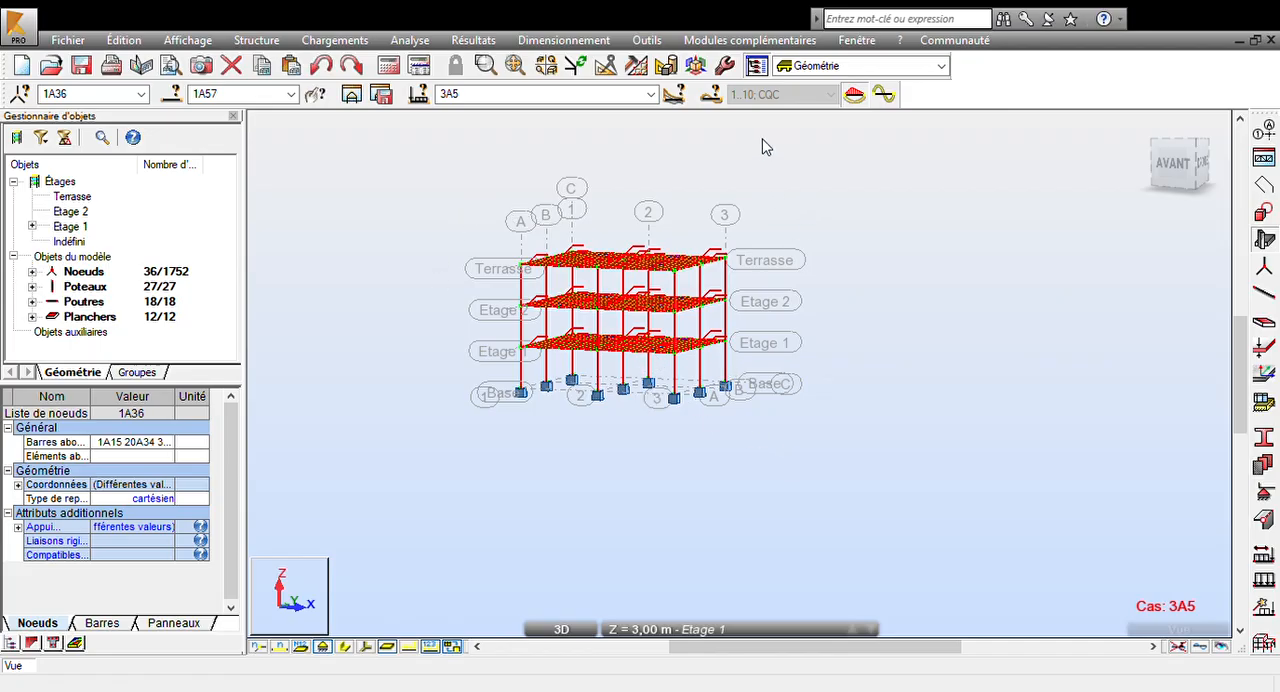
click(627, 438)
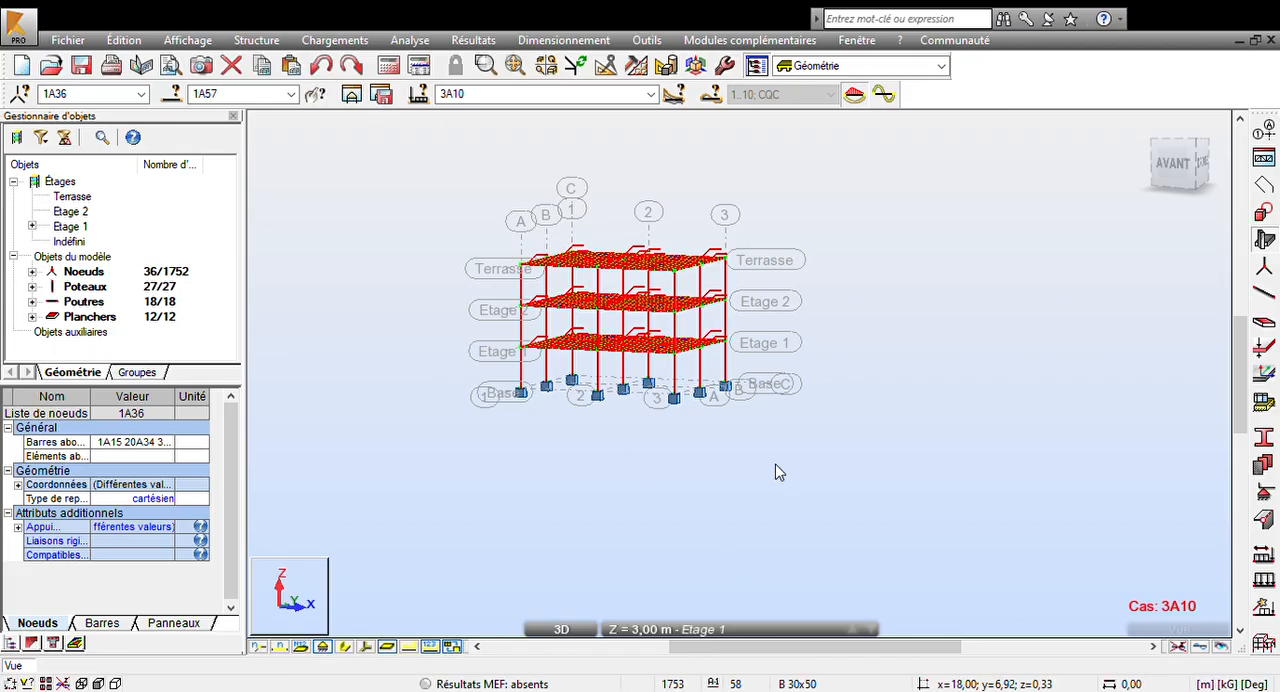
middle_drag(476, 273, 484, 220)
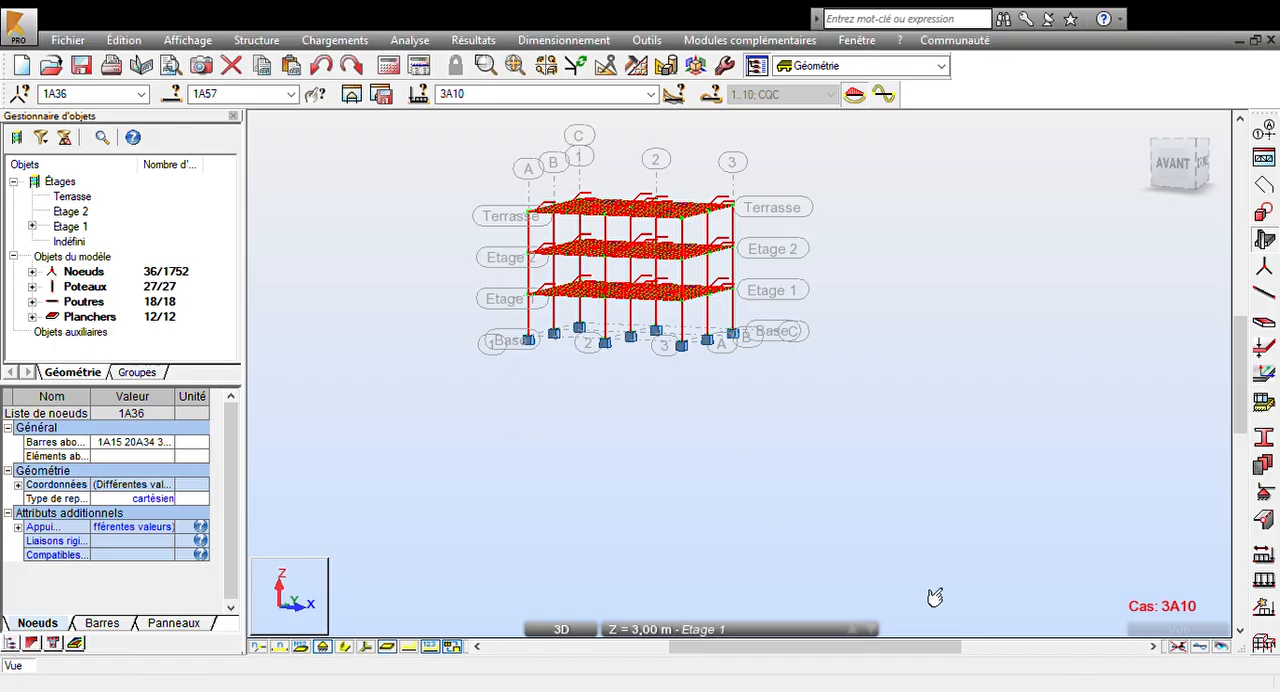
- Run the structural calculation and open the dynamic results table for case 4 : Modale
click(389, 66)
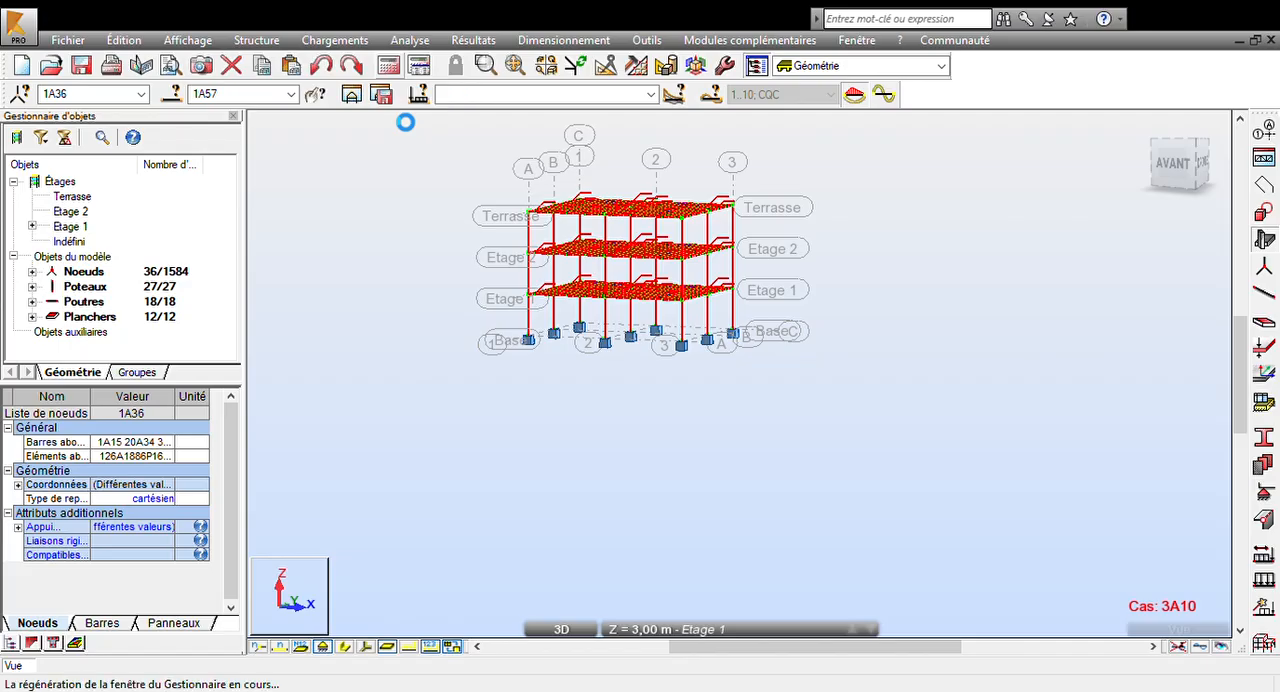
middle_drag(478, 207, 480, 242)
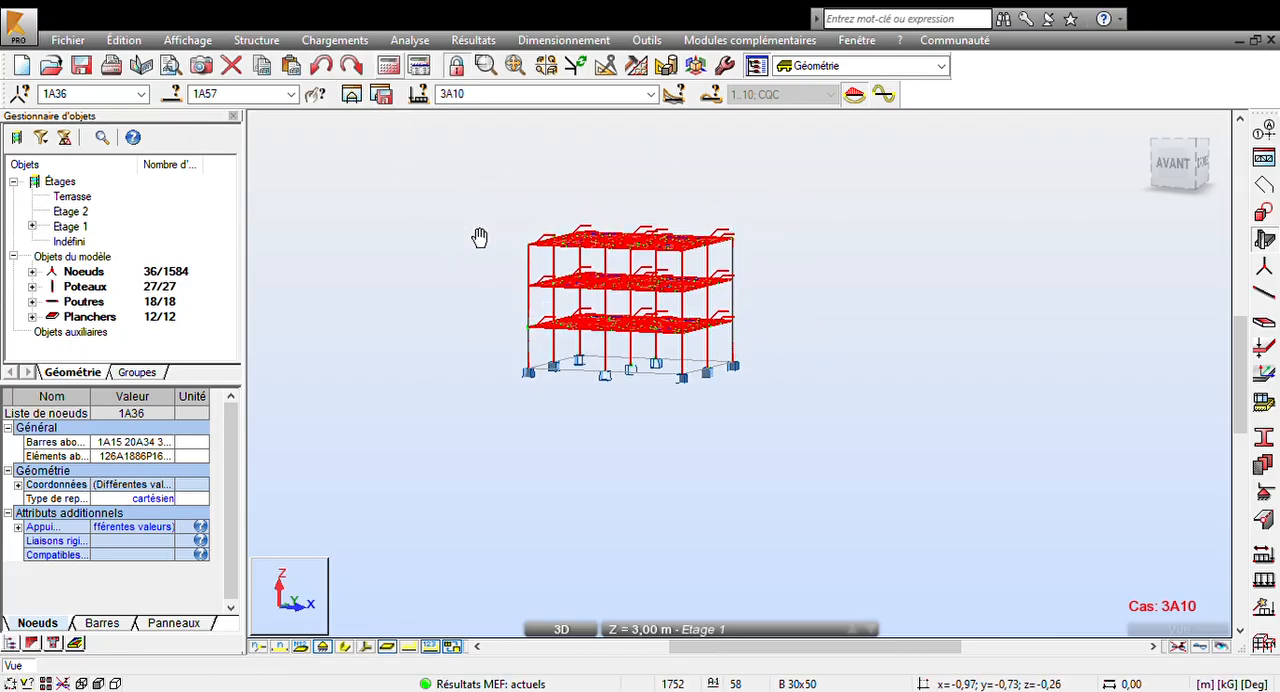
click(474, 40)
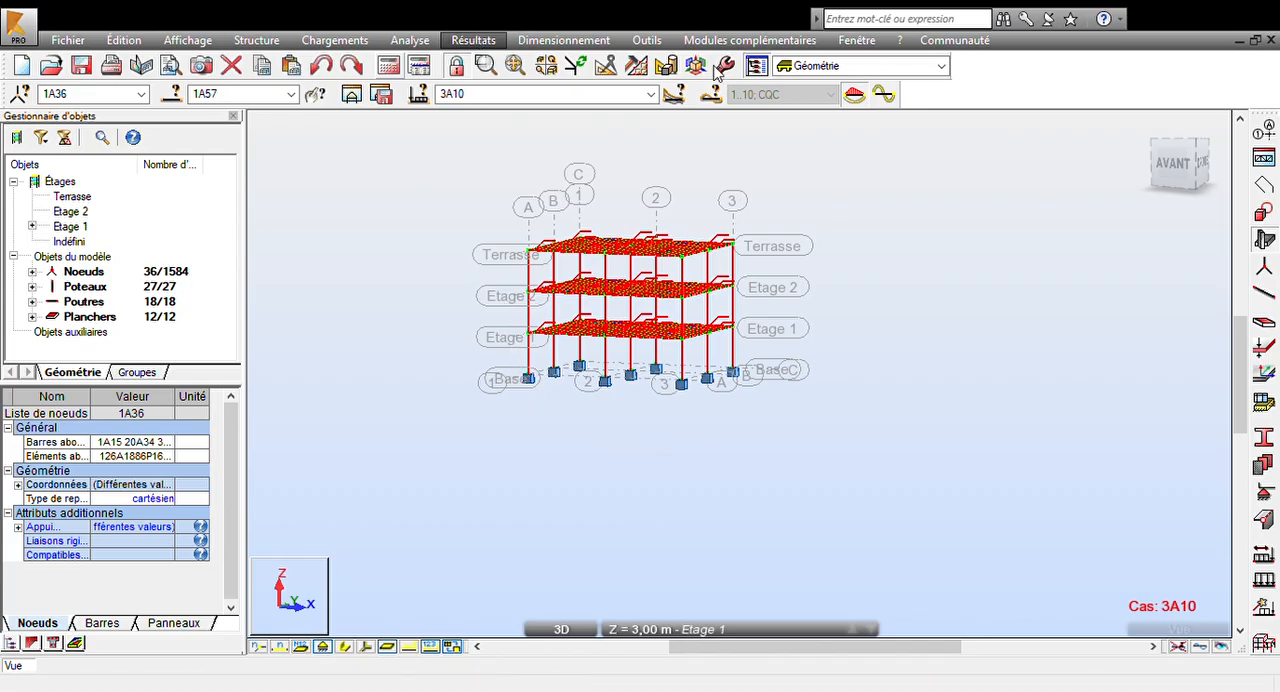
click(713, 95)
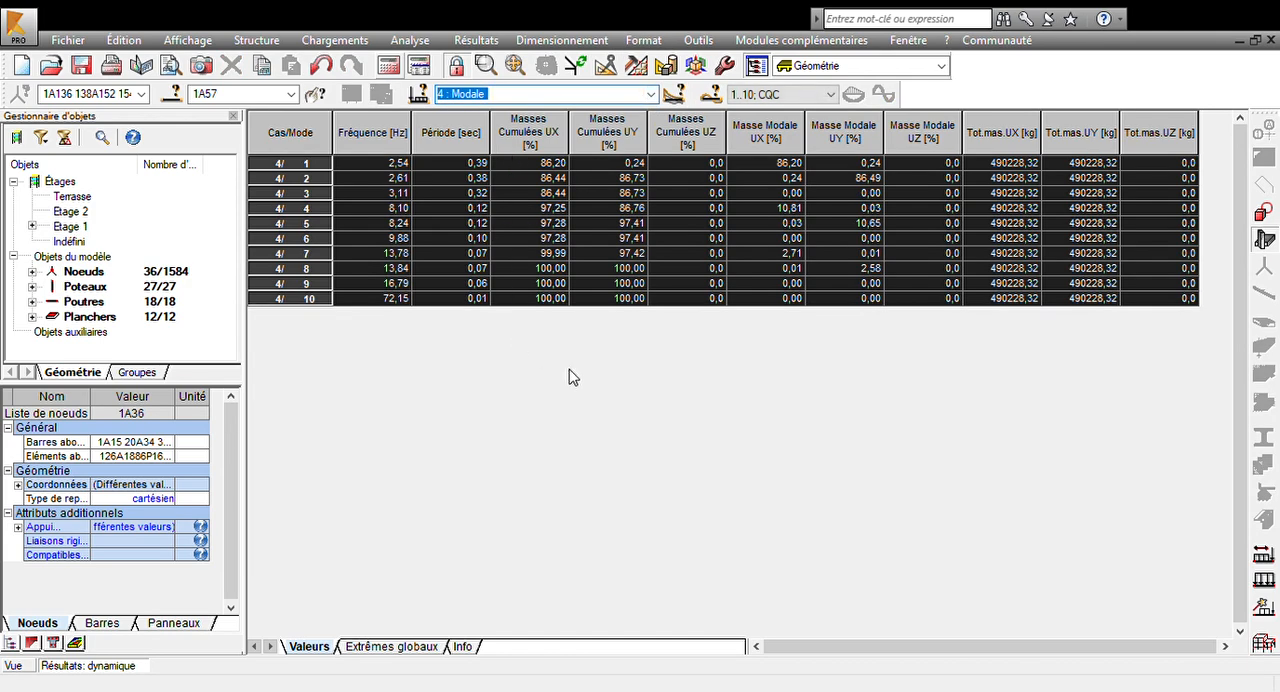
- Review the cumulative modal masses and the global extreme displacements for seismic cases 5 (masses_X) and 6 (masses_Y)
click(553, 140)
click(550, 209)
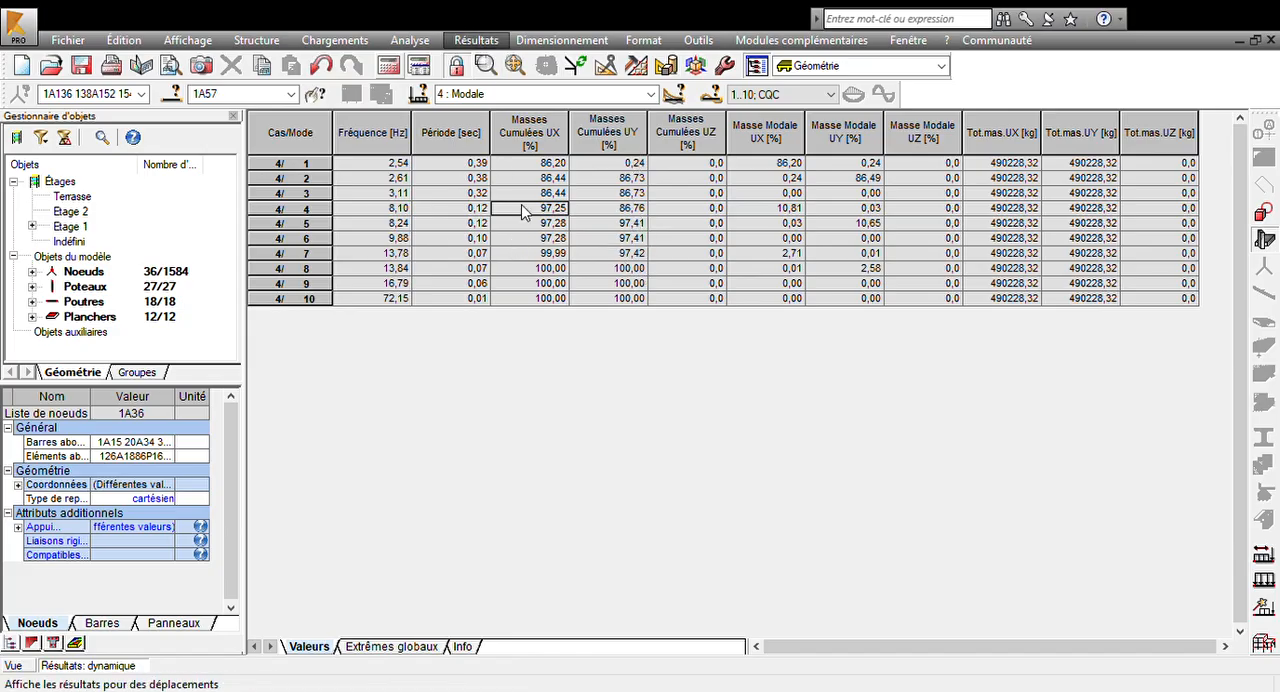
click(651, 99)
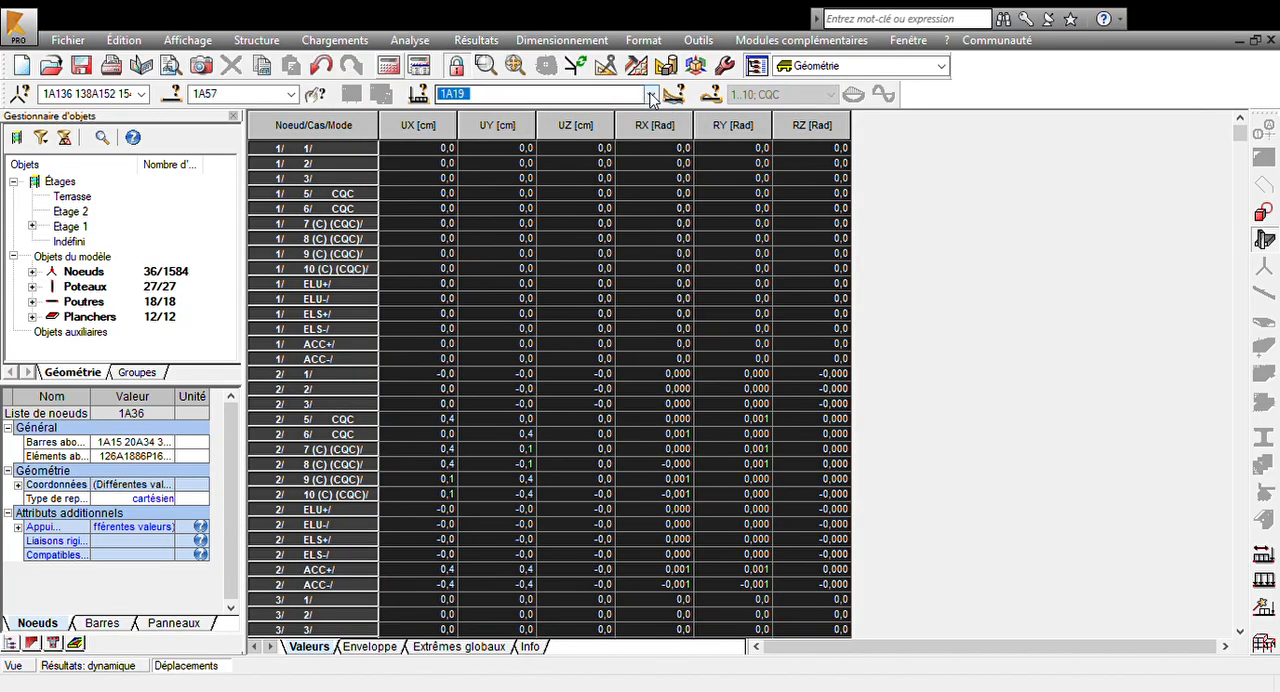
click(565, 162)
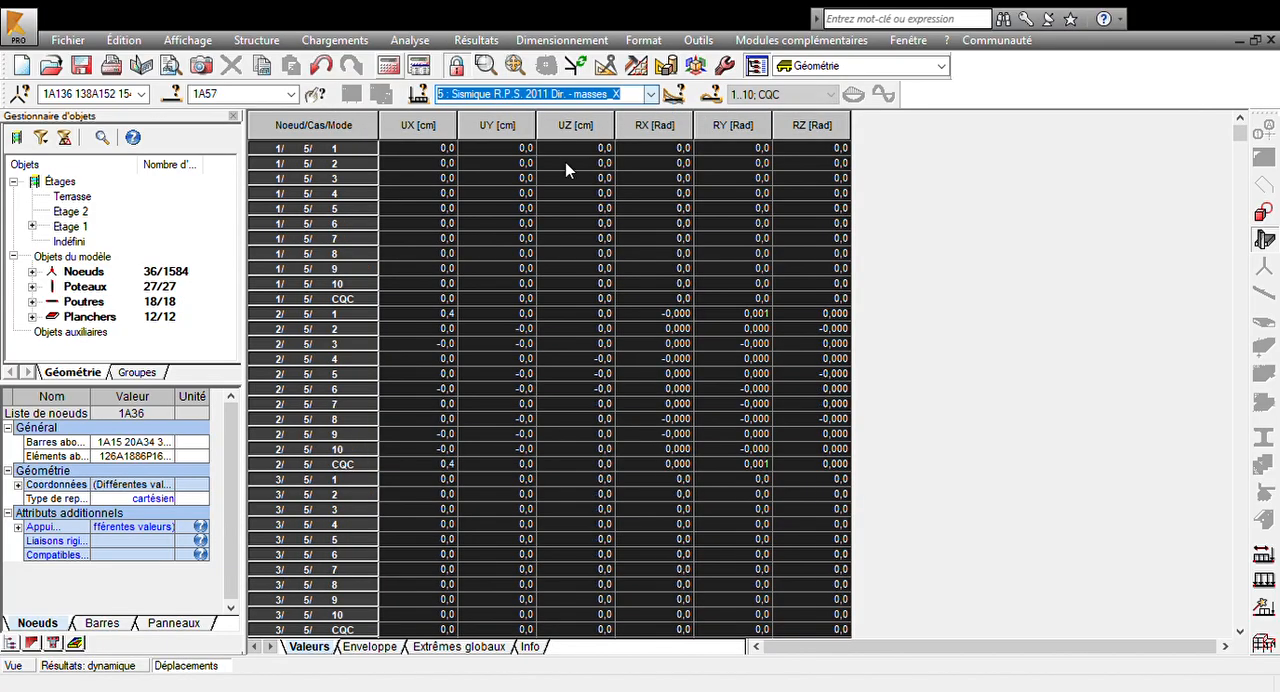
click(482, 648)
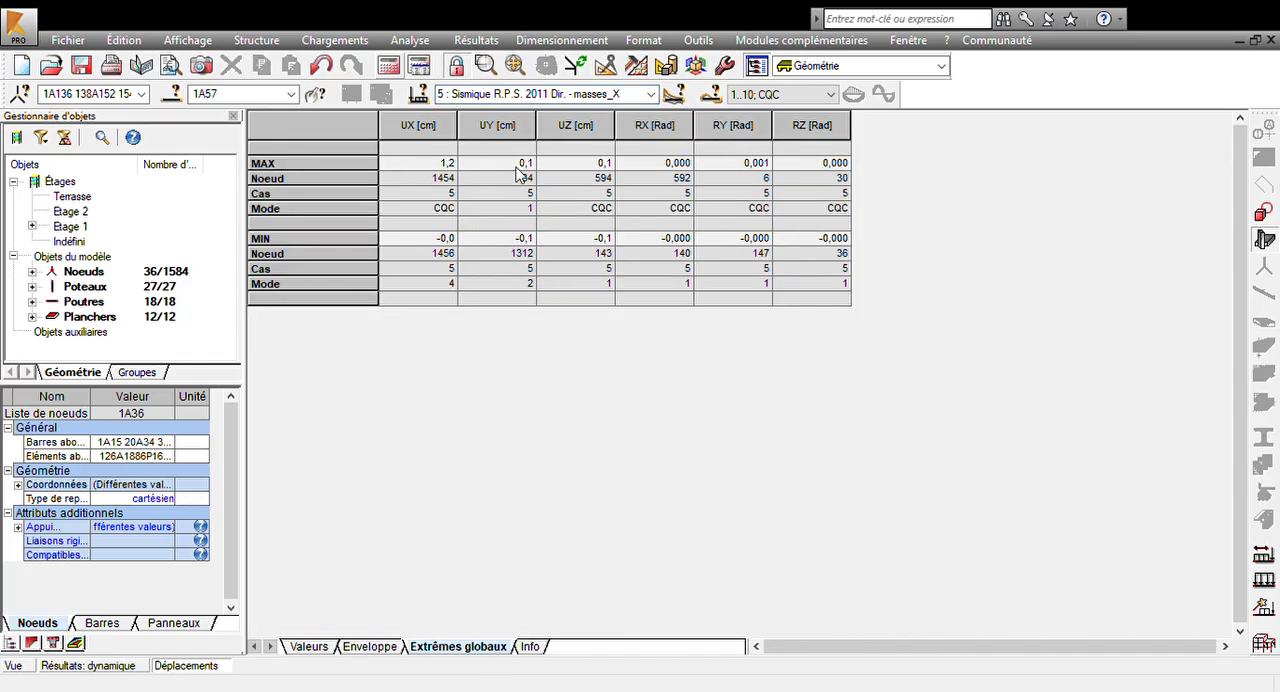
click(630, 94)
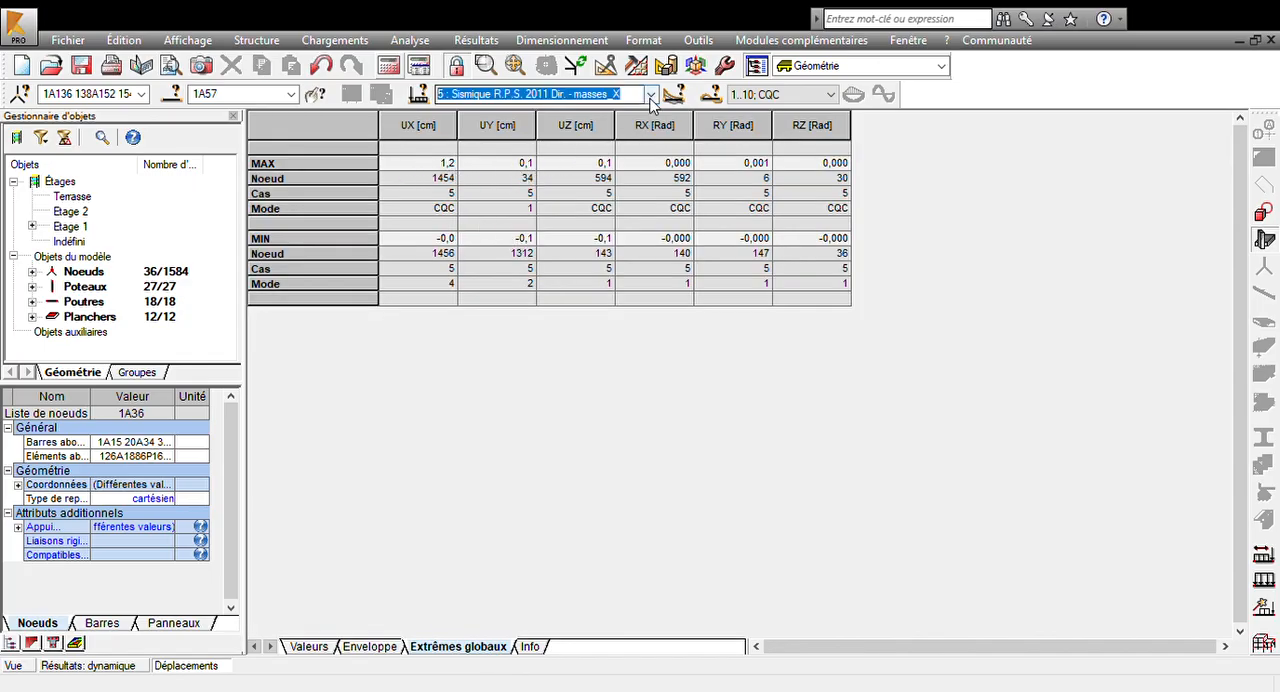
key(Down)
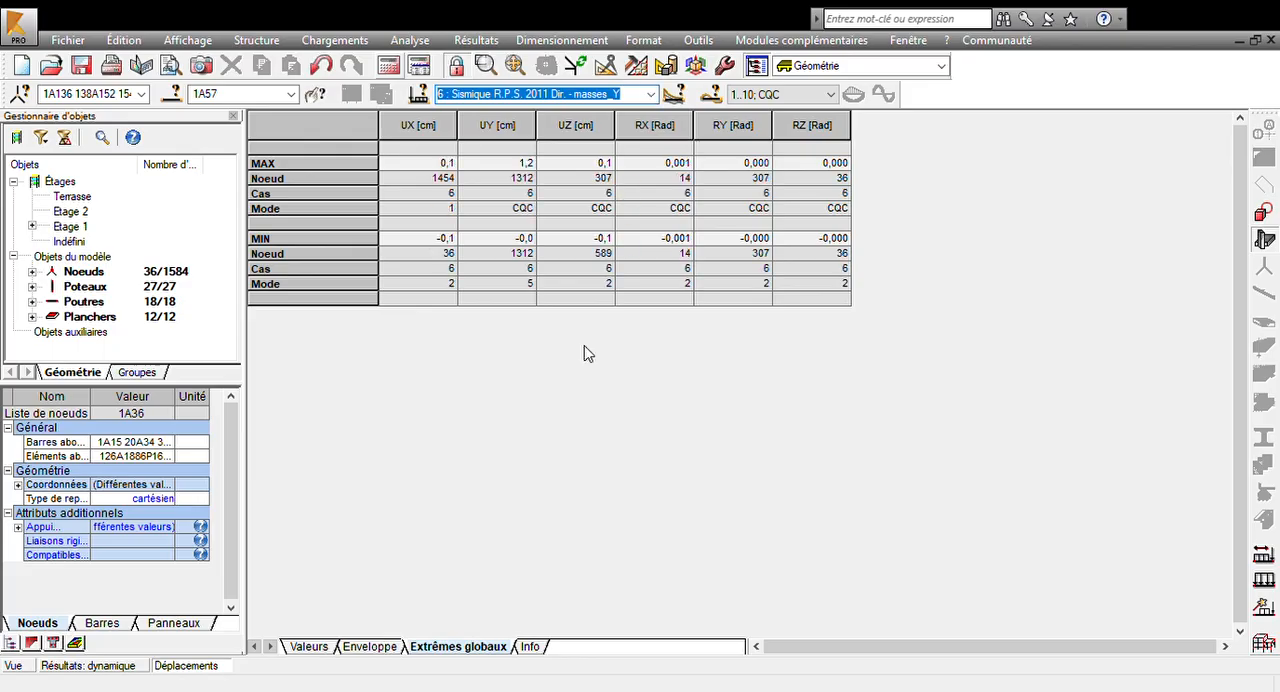
- Return to the structure view, select an Etage 1 column and open it in the reinforced-concrete column design module
click(14, 666)
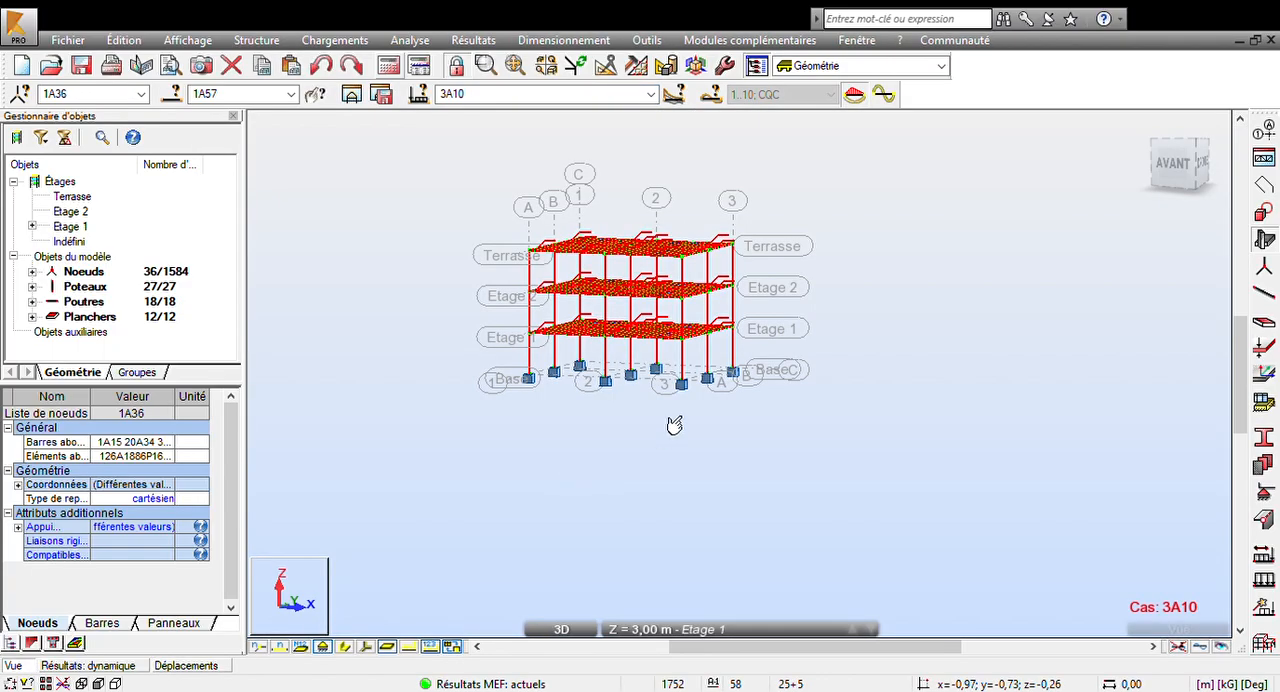
click(634, 438)
click(598, 350)
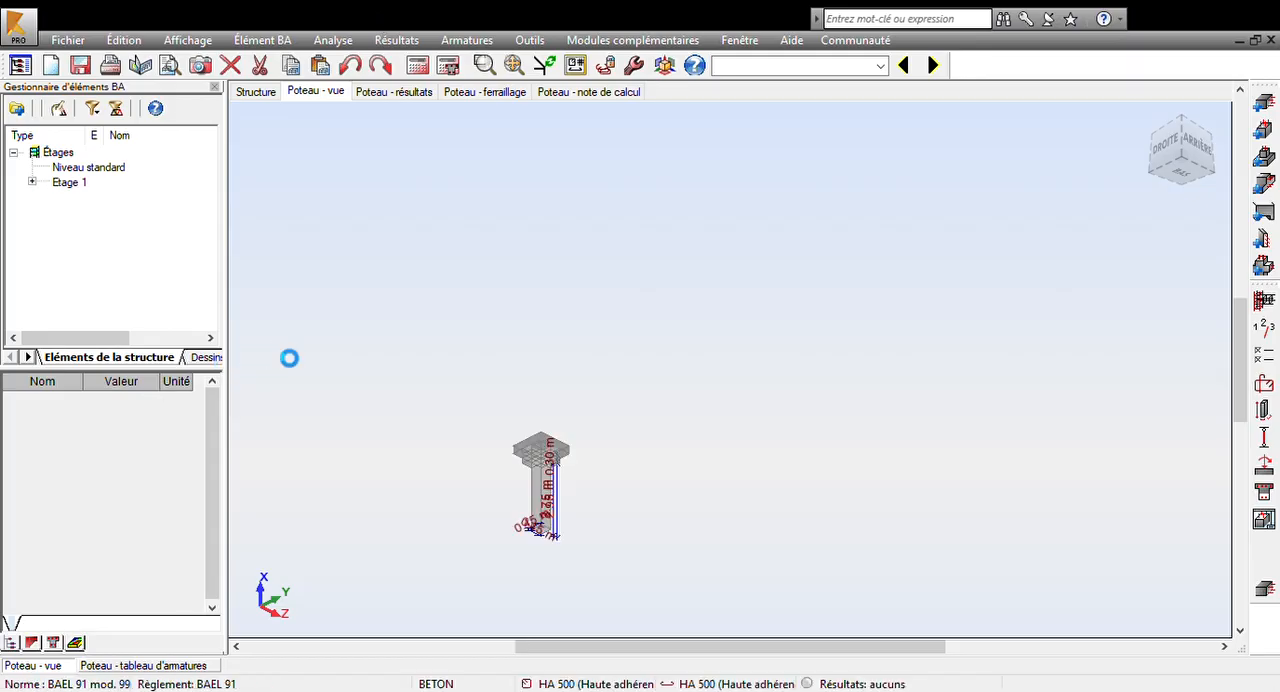
- Select column Poteau8 under Etage 1 and calculate its reinforcement
click(32, 182)
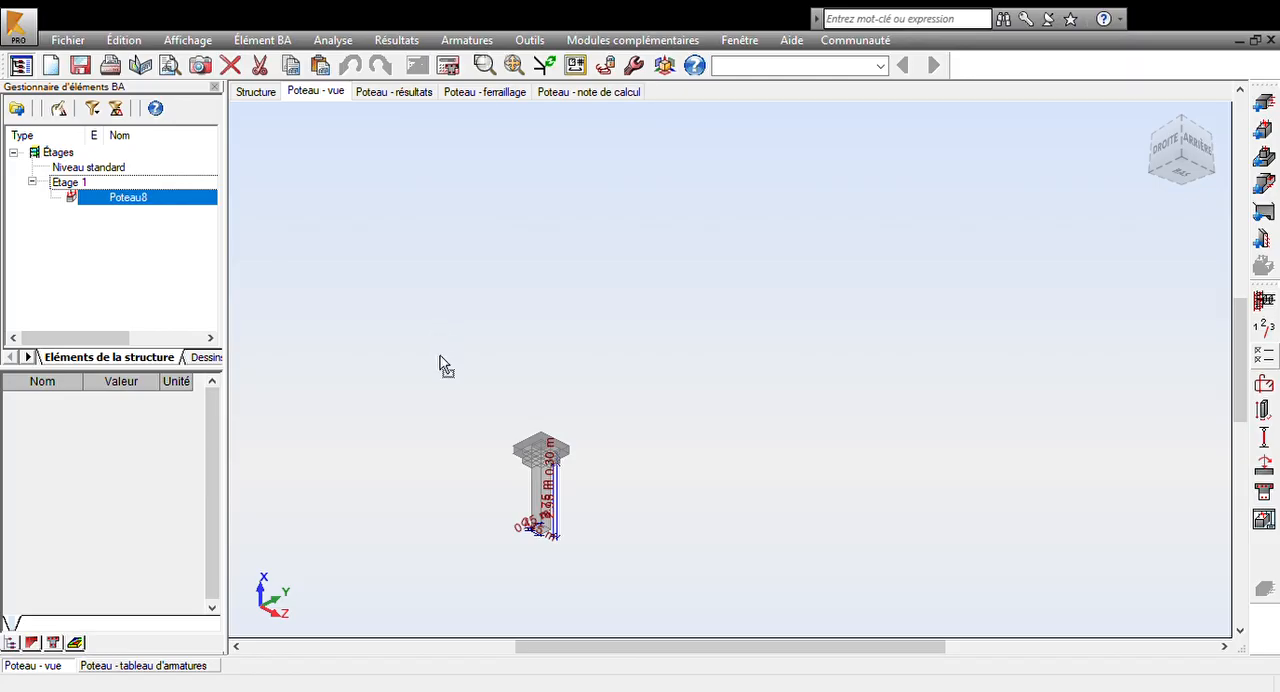
click(842, 153)
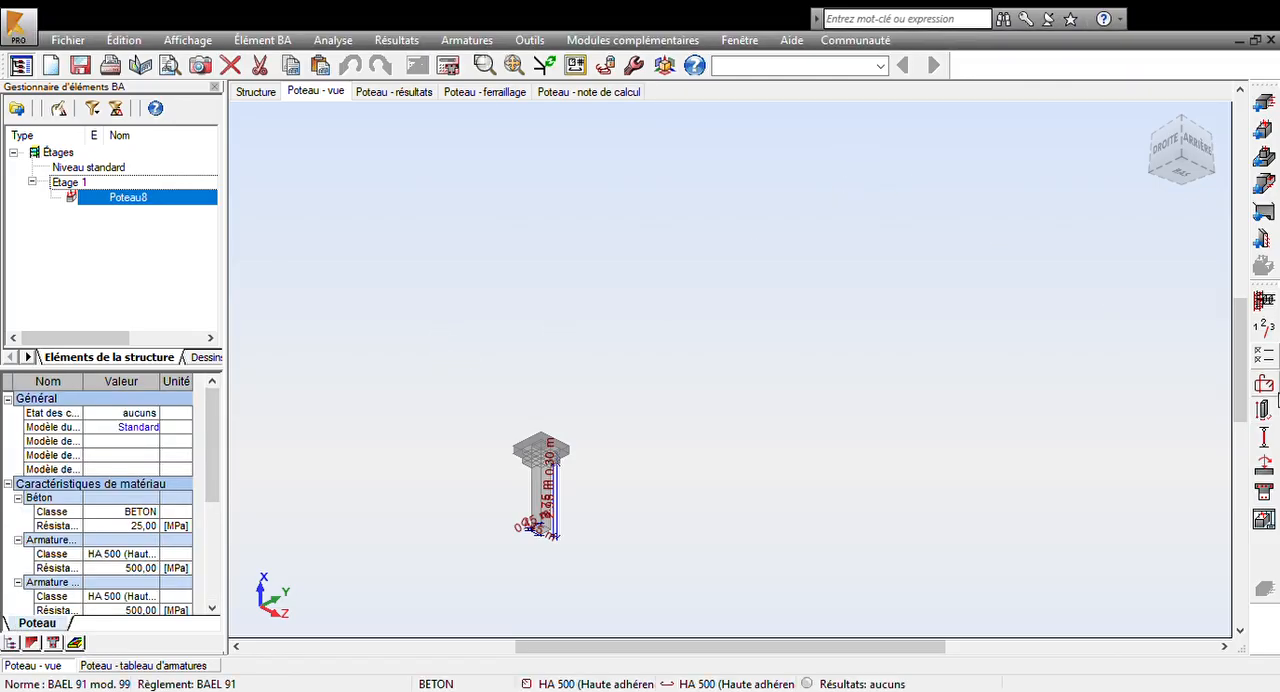
click(1264, 385)
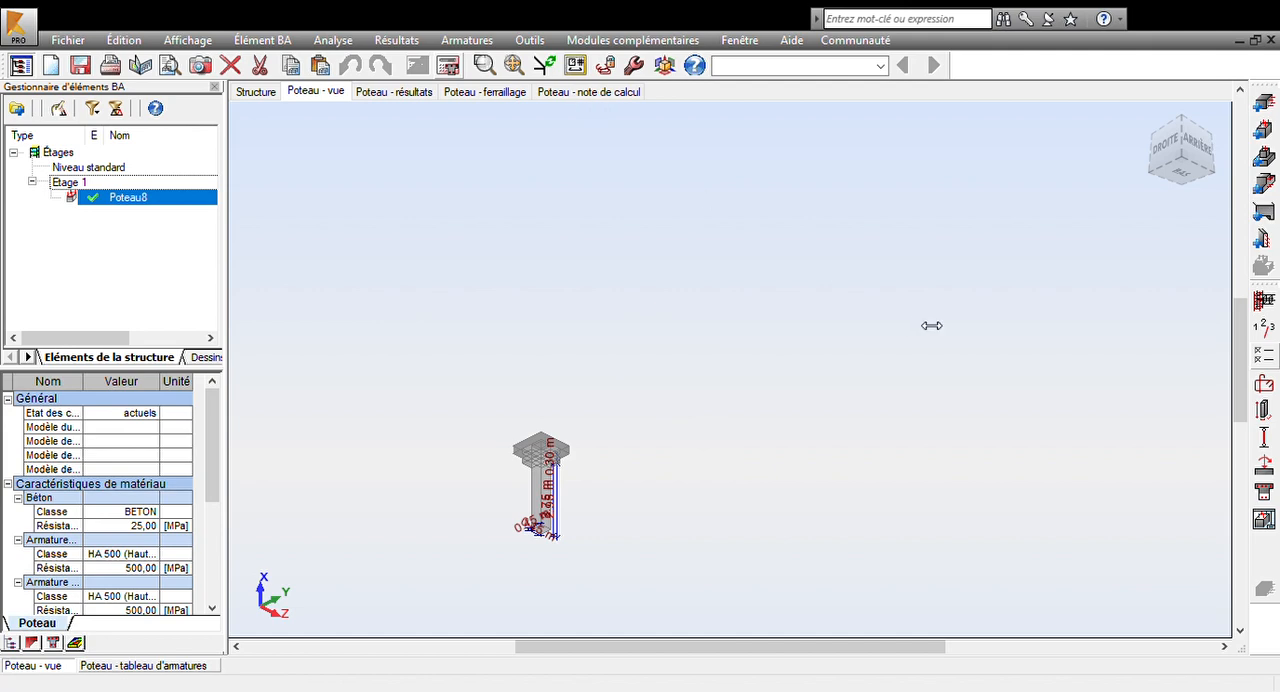
- Open the column's calculation note and examine the actual steel section and the reinforcement details in its Ferraillage sections
click(622, 92)
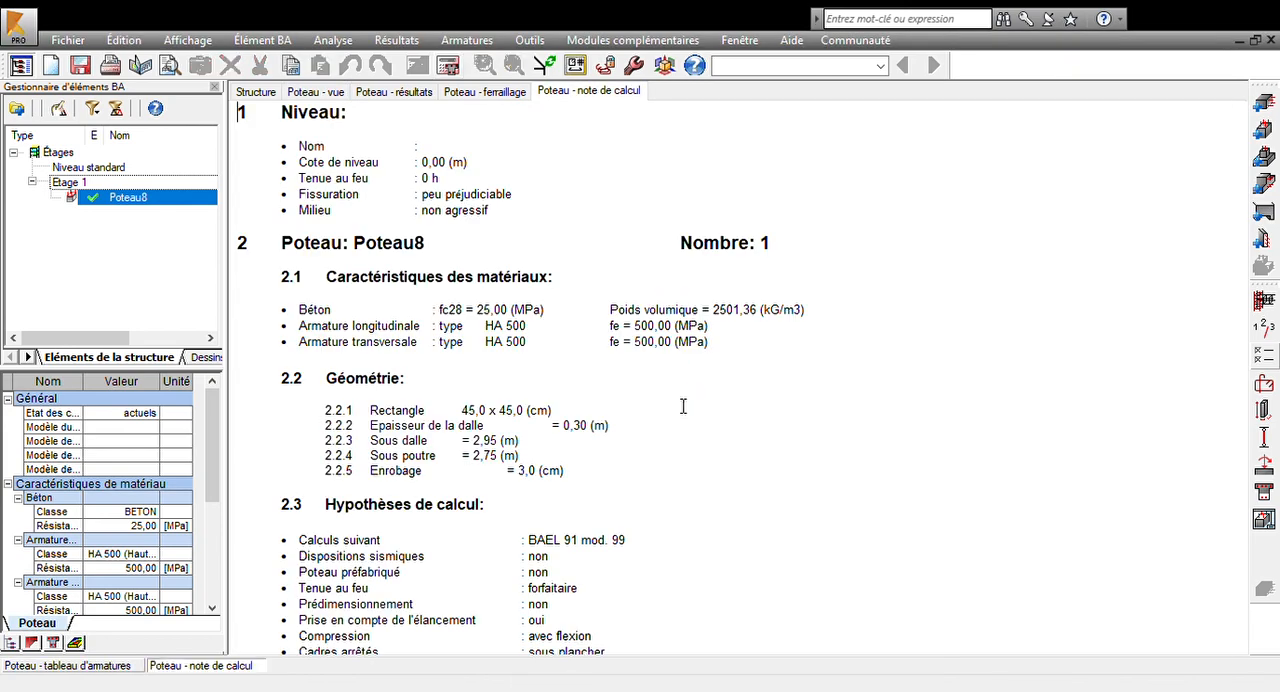
scroll(663, 398, down, 15)
scroll(663, 398, down, 10)
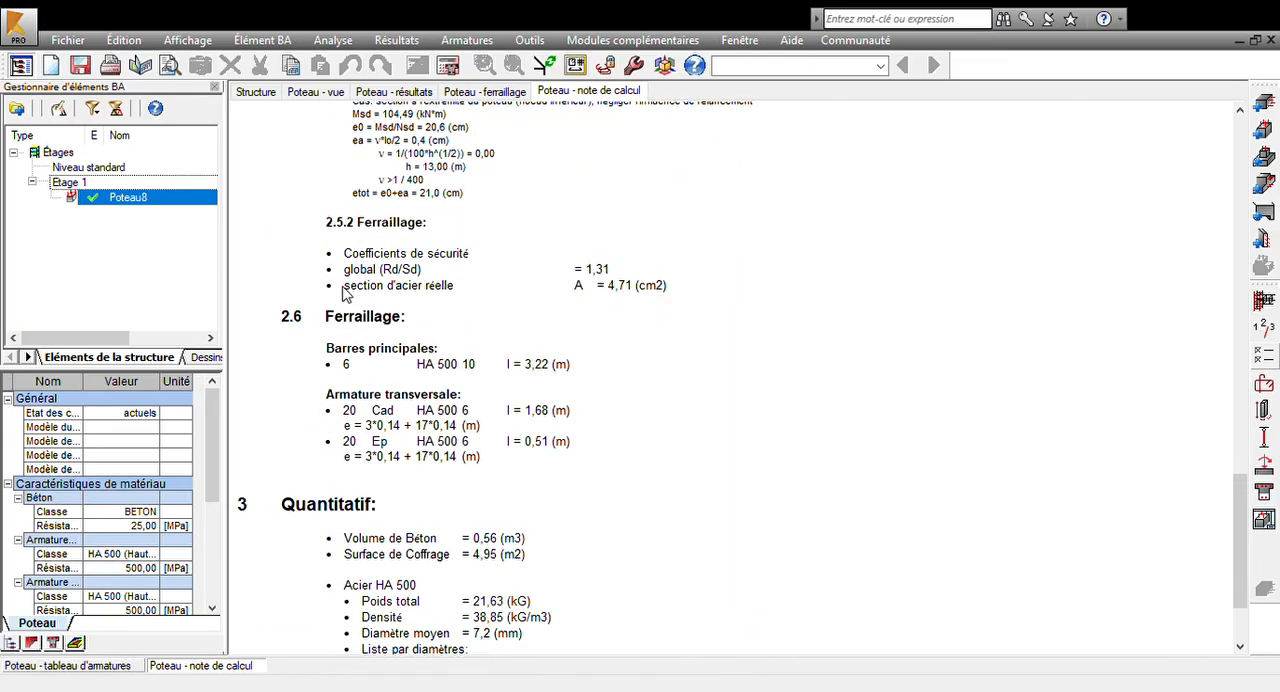
drag(343, 291, 677, 294)
click(716, 395)
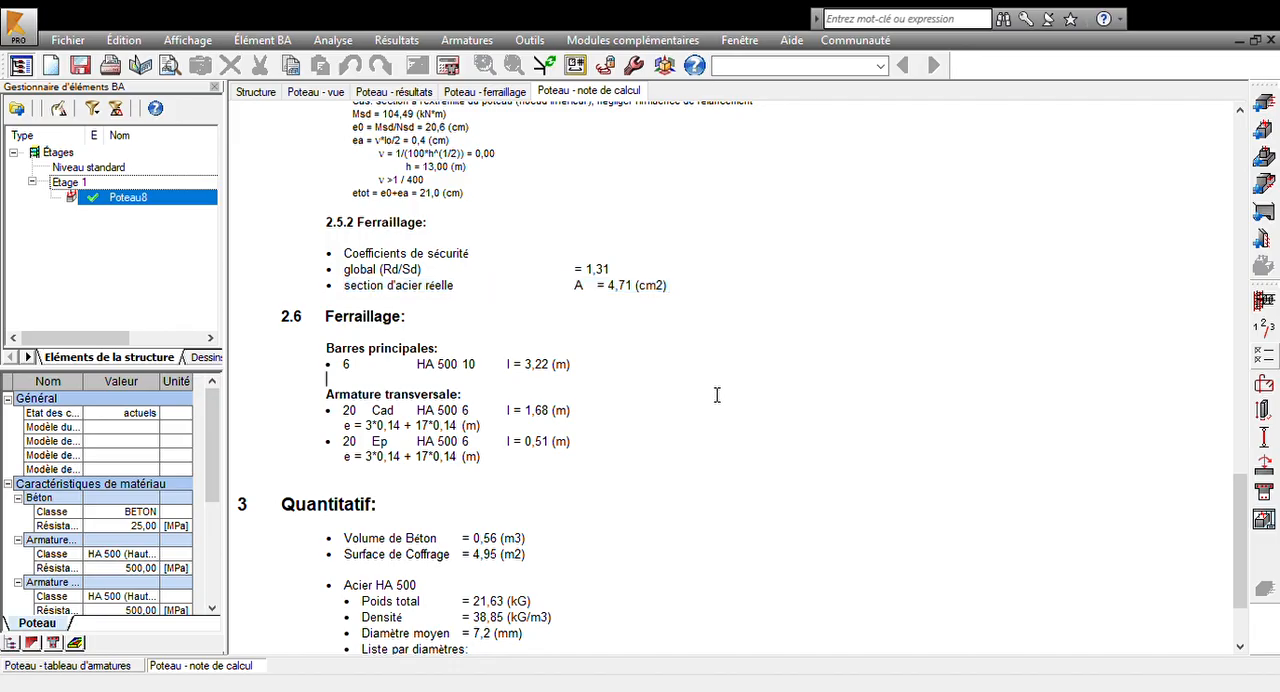